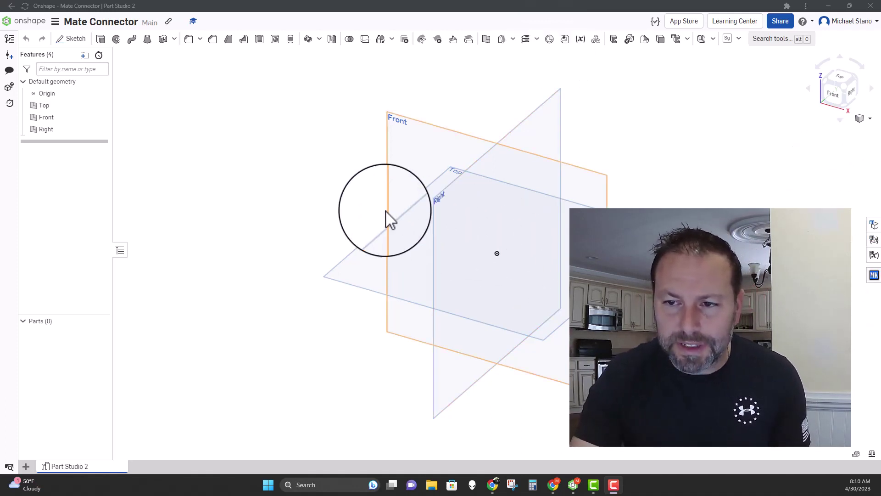
Sketch two nested center-point rectangles centred on the origin of the Top plane
middle_drag(385, 215, 287, 234)
scroll(286, 231, down, 1)
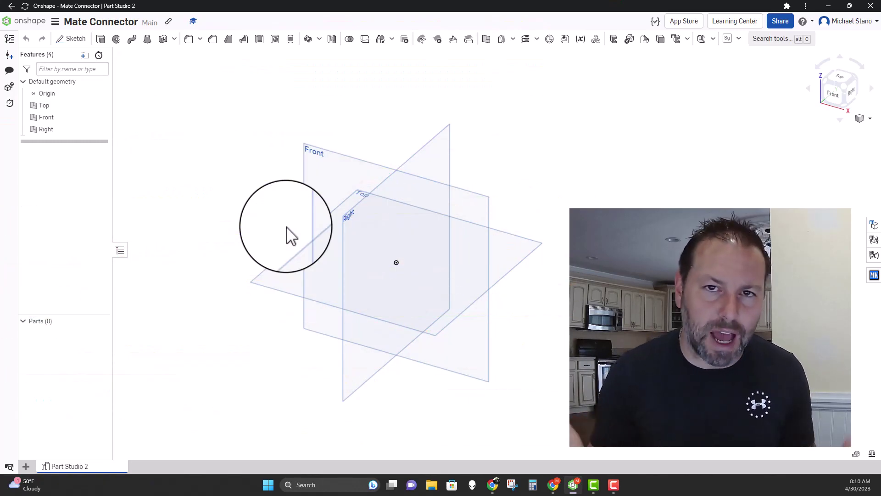
click(82, 42)
click(301, 260)
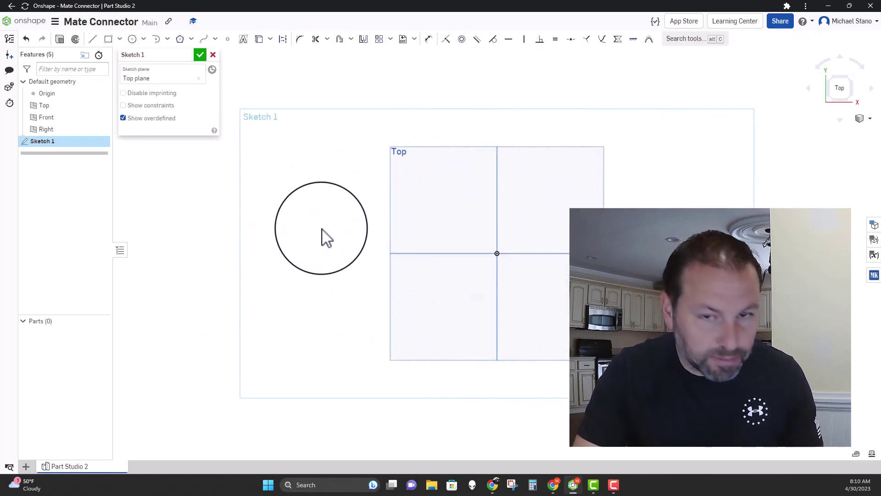
click(108, 39)
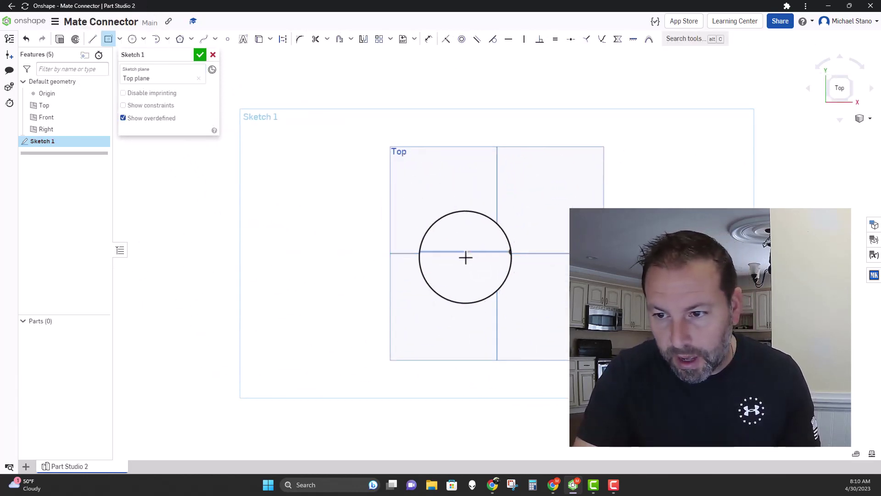
click(497, 253)
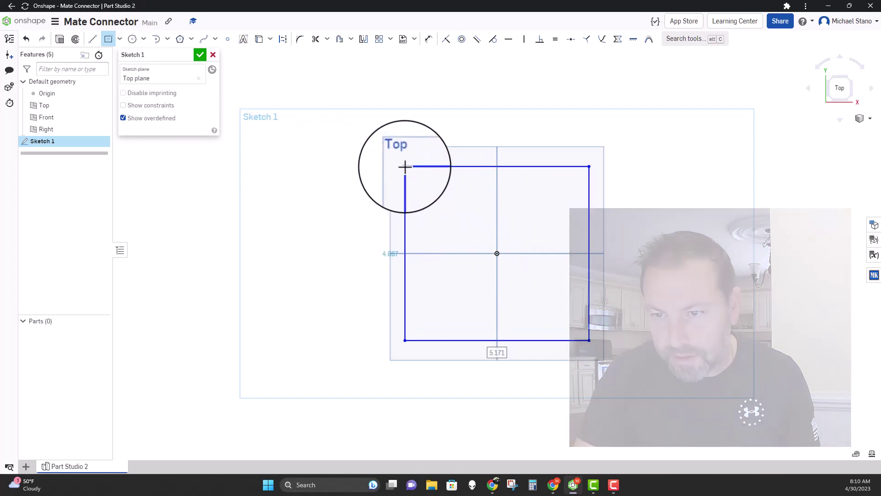
click(405, 166)
click(497, 253)
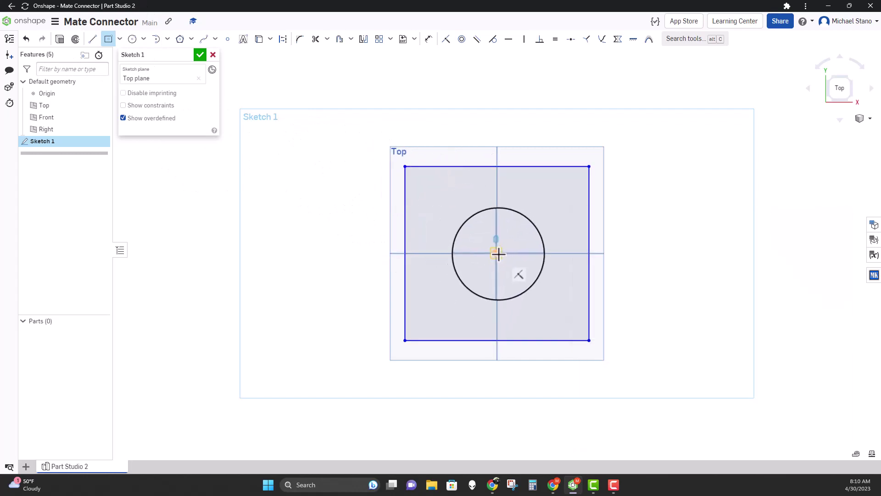
click(430, 184)
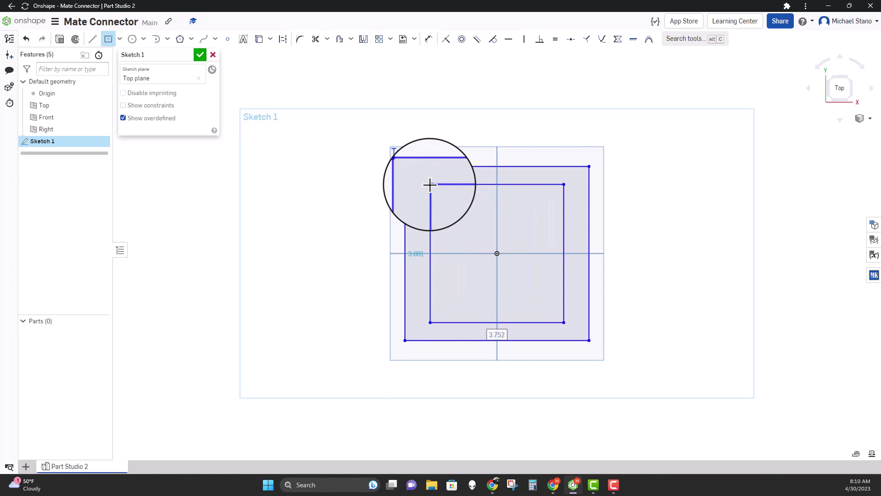
Extrude the region between the two rectangles into the solid square frame Part 1
key(shift+e)
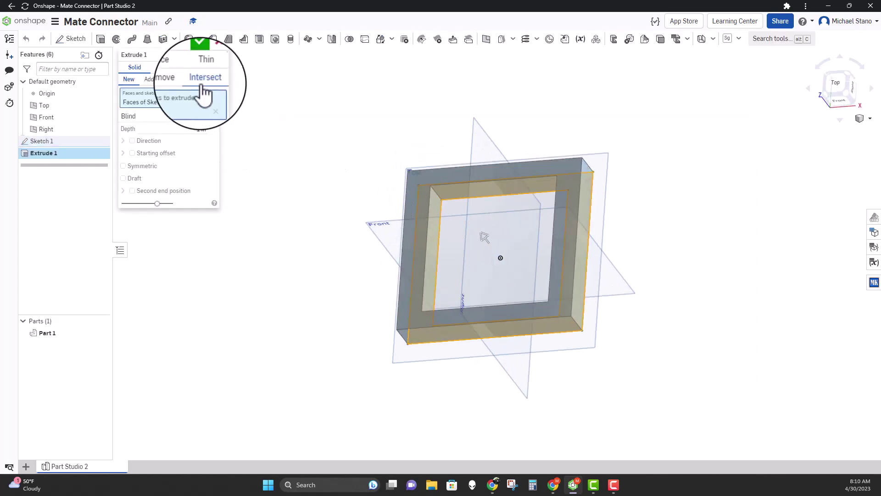
click(199, 56)
right_drag(281, 255, 275, 231)
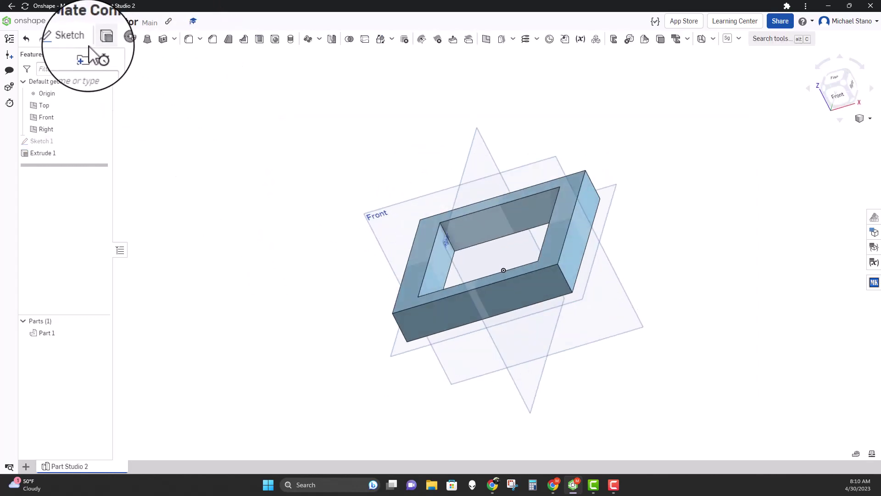
click(71, 38)
Sketch the notch rectangle across the top edge of the frame's front face
click(477, 295)
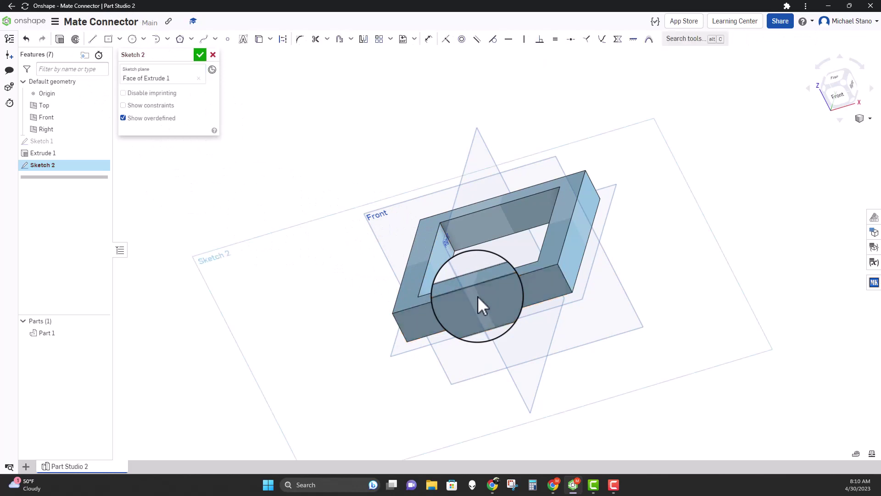
key(g)
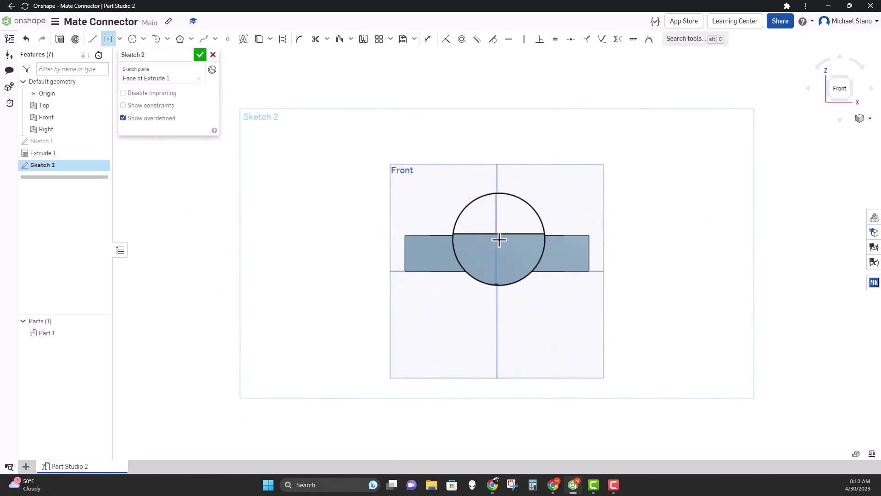
click(537, 256)
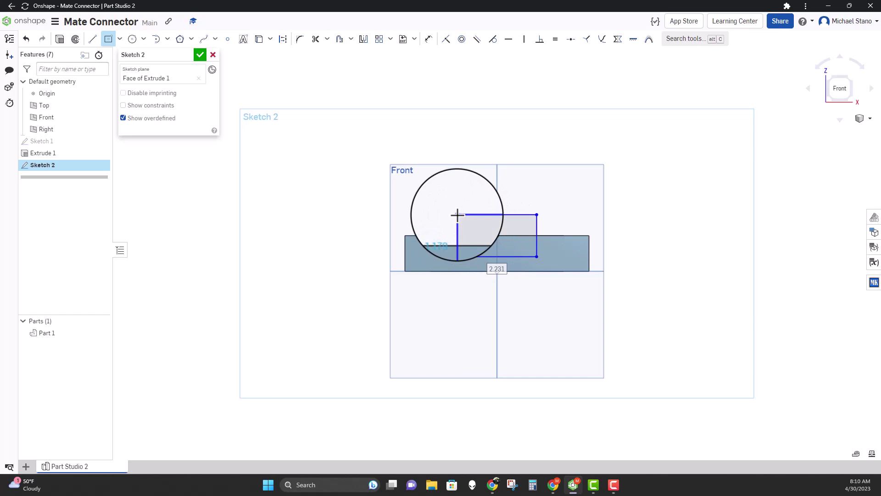
click(457, 214)
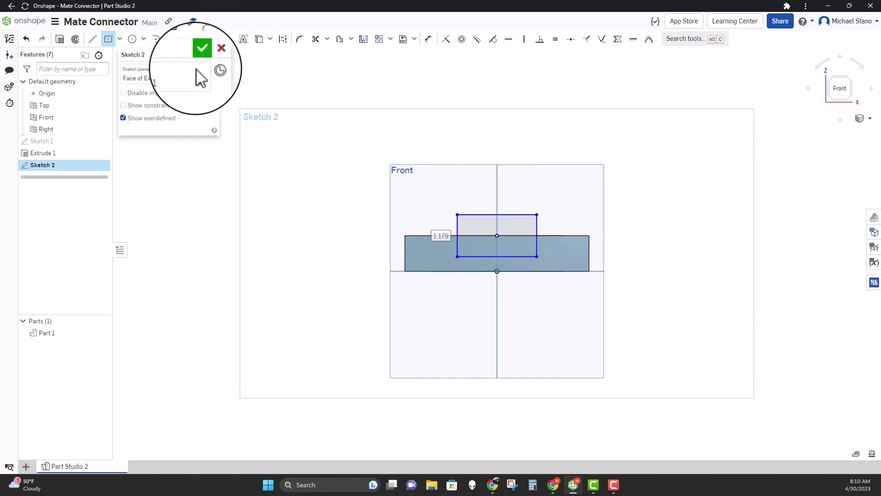
click(200, 56)
Extrude the notch sketch Through all with Remove to cut both walls
key(shift+e)
click(181, 120)
click(148, 193)
right_drag(258, 200, 241, 208)
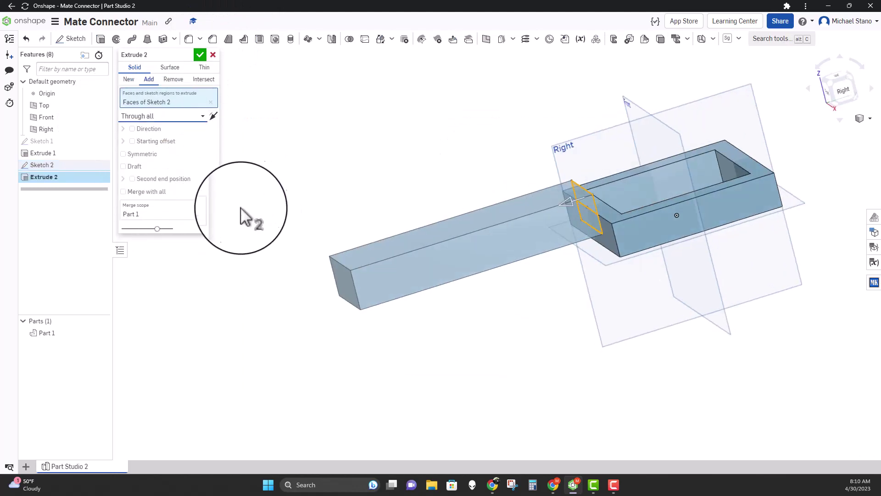
click(173, 79)
middle_drag(301, 158, 253, 176)
click(201, 54)
right_drag(291, 197, 320, 215)
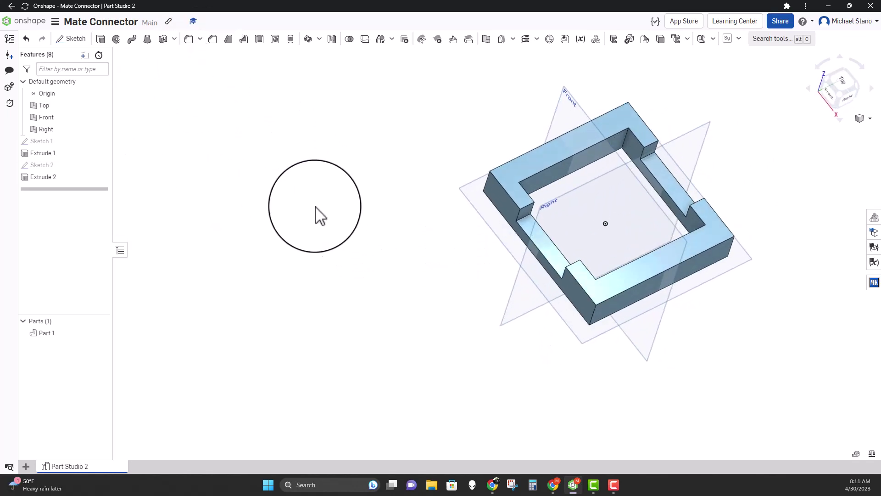
middle_drag(550, 158, 433, 173)
right_drag(432, 190, 322, 205)
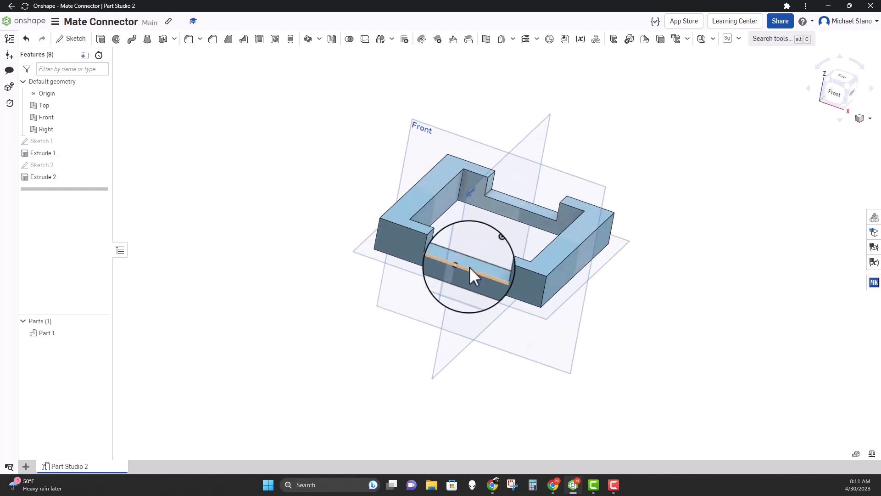
right_drag(387, 299, 330, 302)
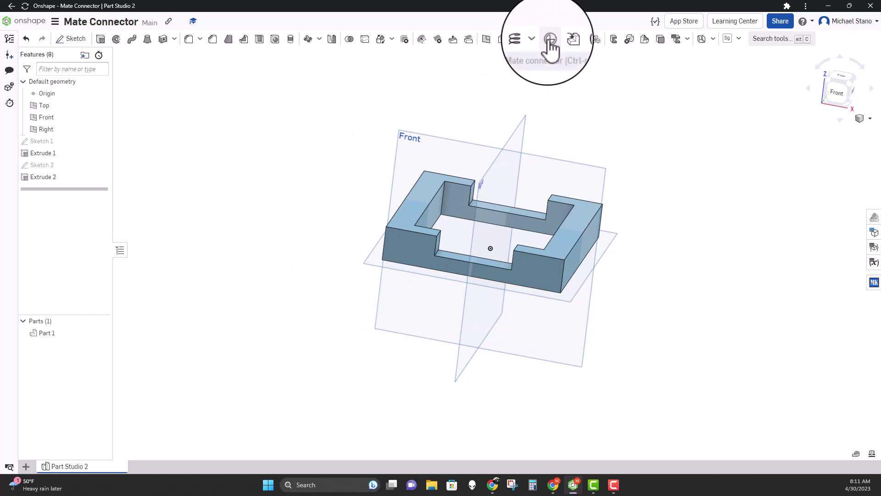
Sketch a single point on the front face, on the vertical axis above the origin
click(72, 39)
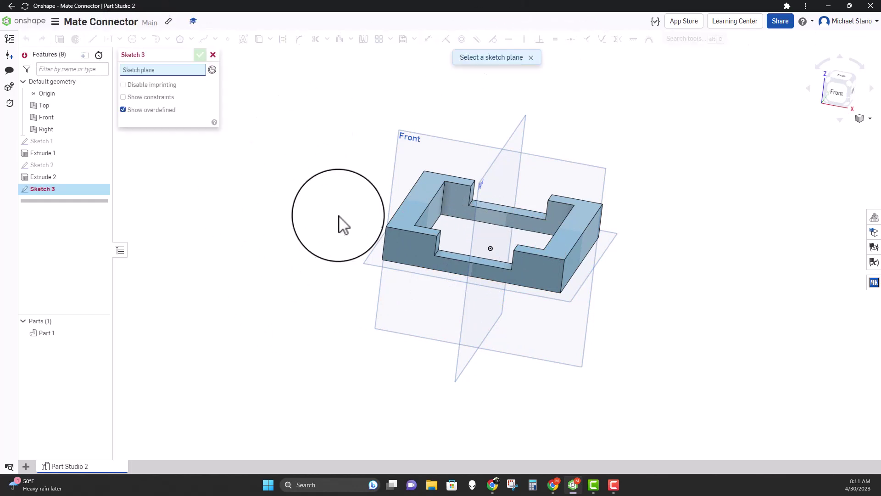
click(404, 241)
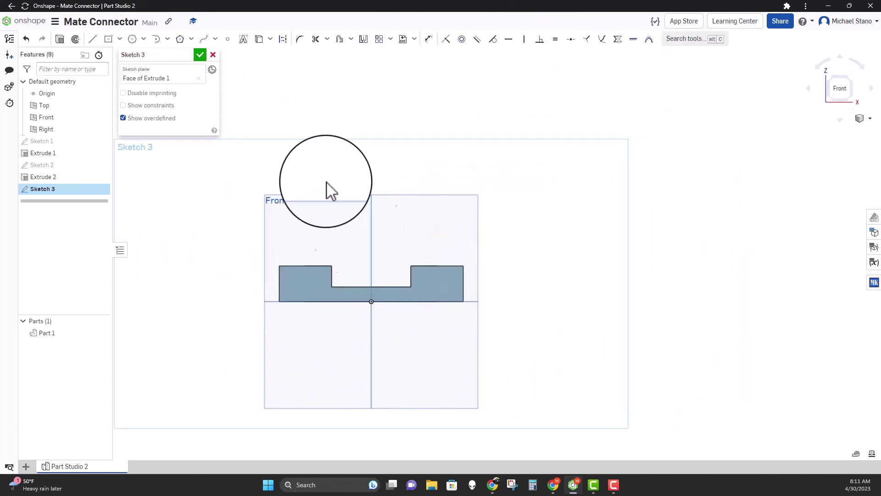
click(228, 39)
click(372, 257)
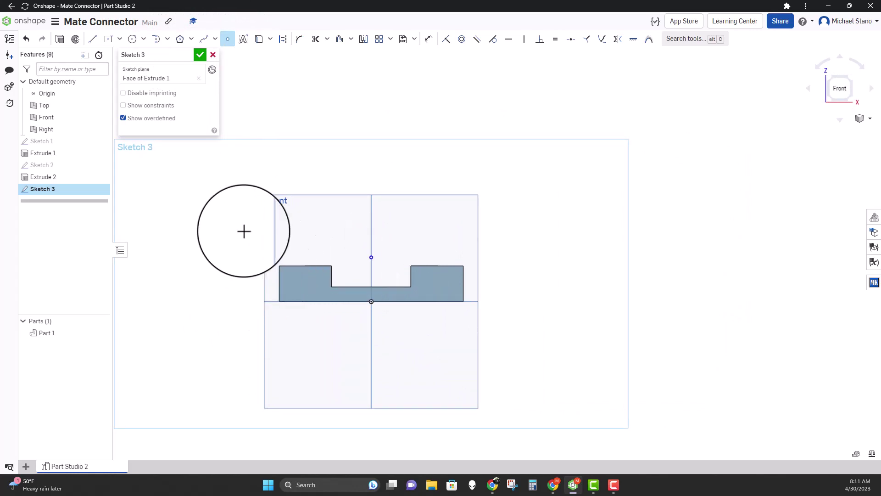
click(201, 54)
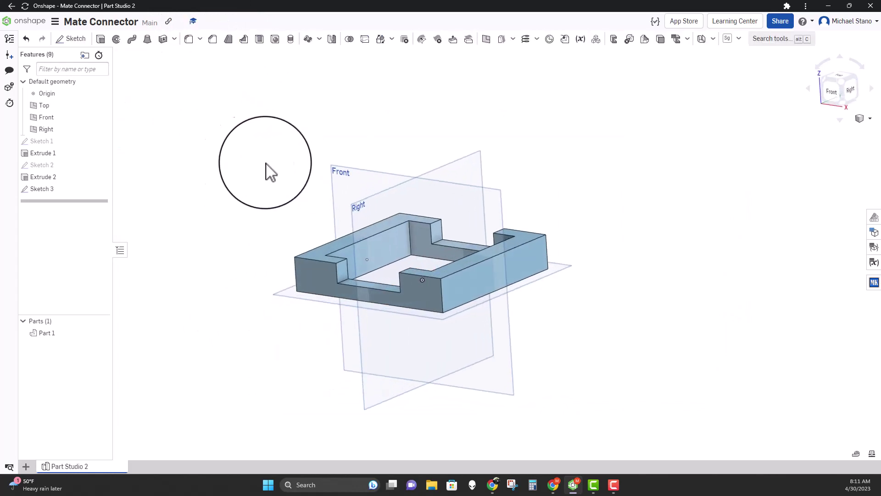
click(550, 39)
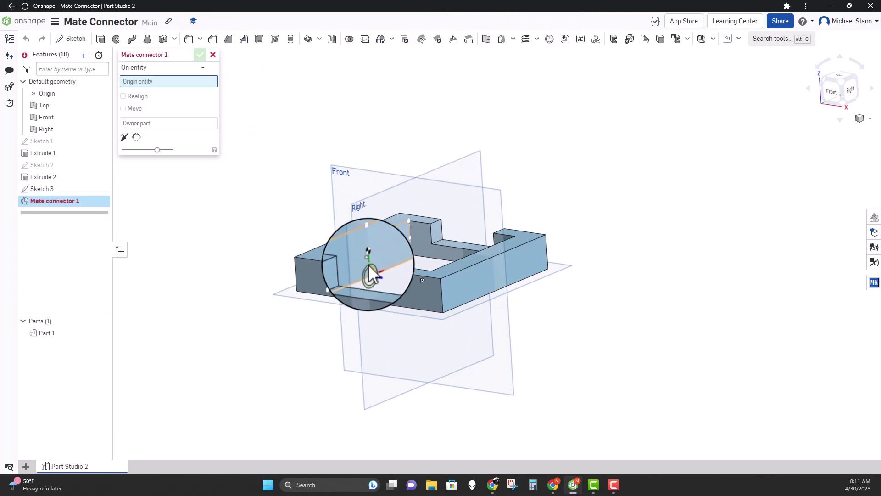
View the part from the front and set the connector's origin entity to the origin vertex
scroll(368, 261, up, 3)
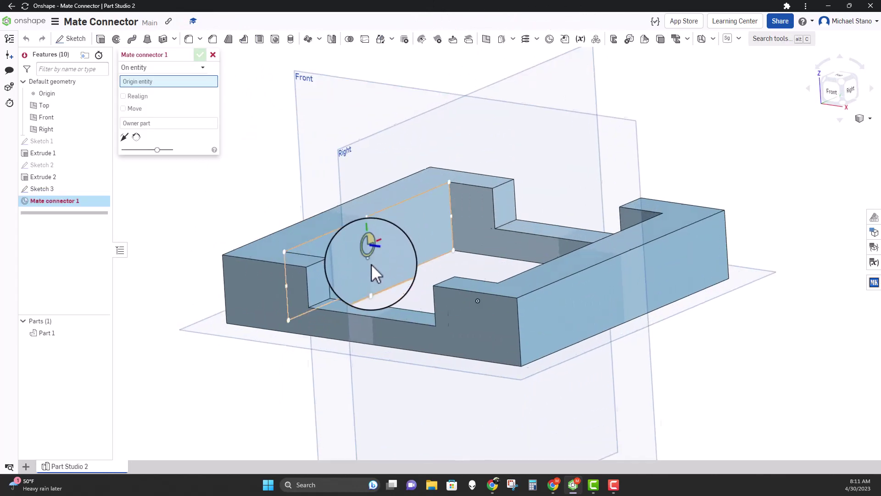
key(shift+1)
key(Up)
key(Up)
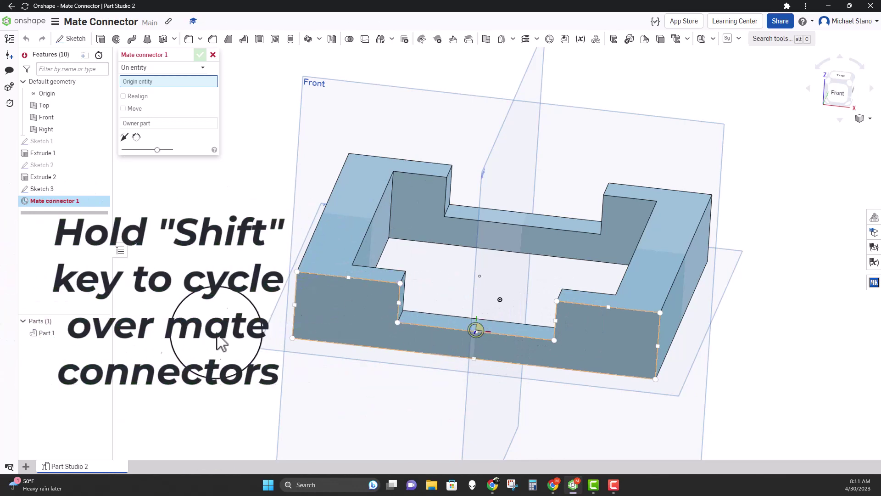
click(501, 299)
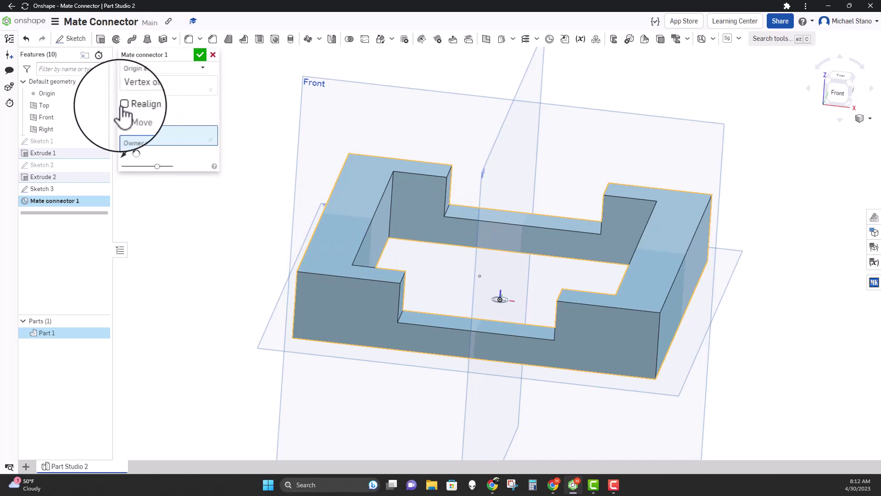
Enable Realign and set the connector's primary axis to a notch edge
click(123, 104)
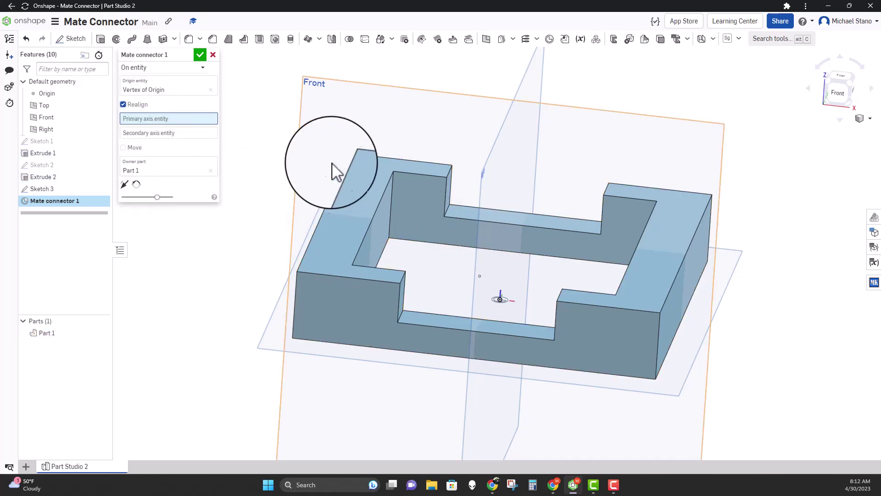
click(401, 277)
right_drag(358, 366, 440, 370)
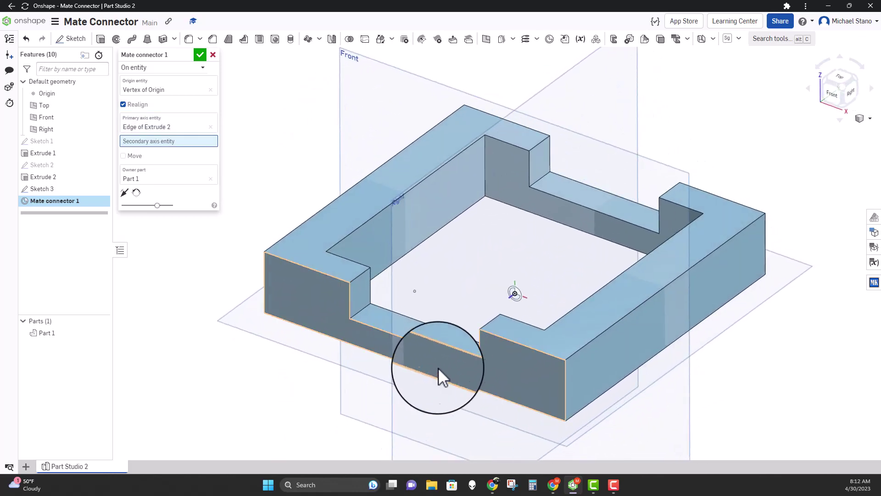
Move the connector's origin to the Sketch 3 point and confirm Mate connector 1
click(211, 87)
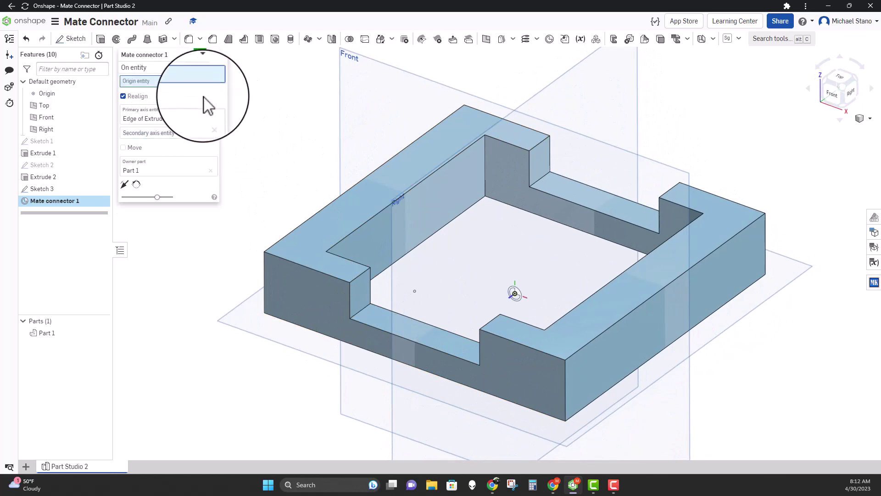
click(415, 292)
right_drag(261, 281, 237, 322)
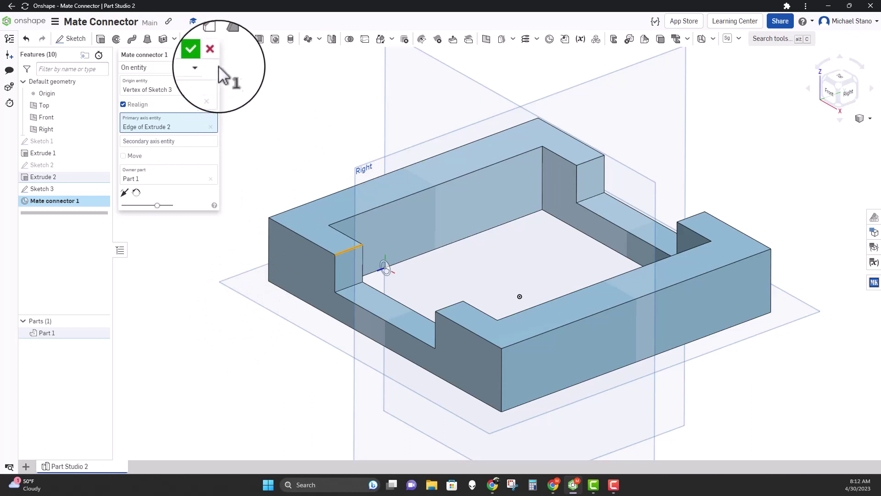
click(200, 54)
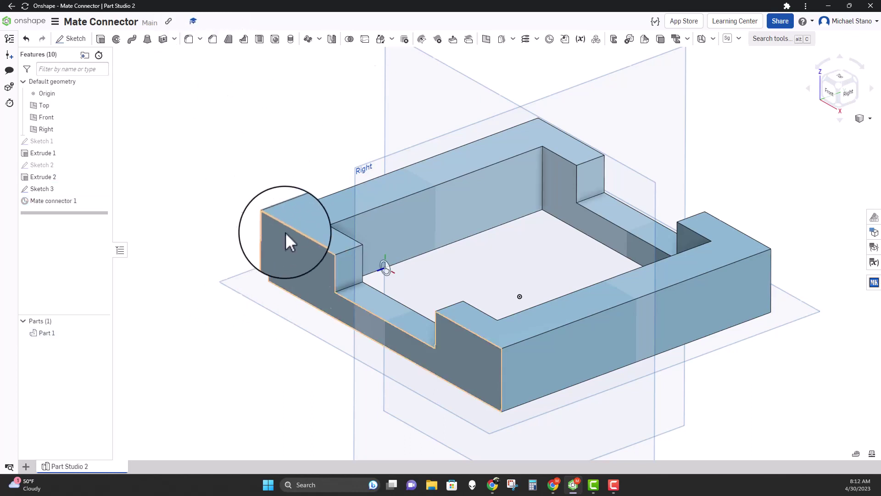
scroll(233, 292, down, 3)
right_drag(232, 291, 163, 374)
click(26, 466)
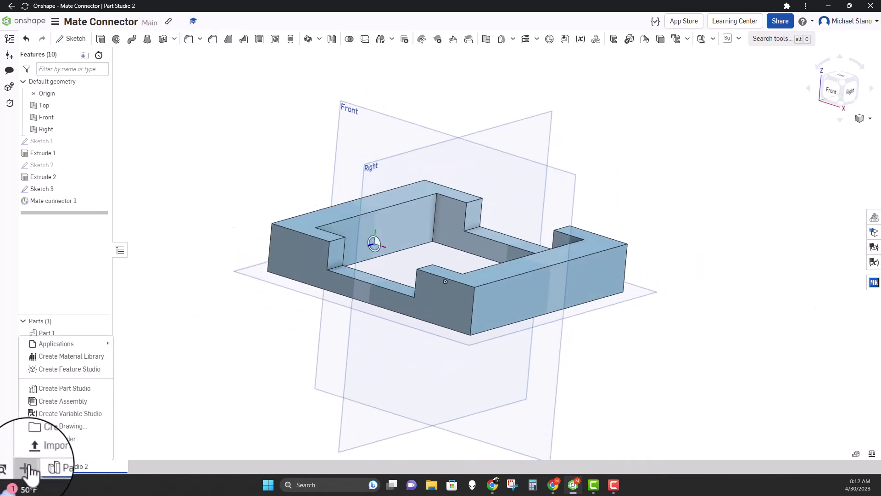
Create Assembly 1 and insert Part 1 from Part Studio 2 into it
click(74, 401)
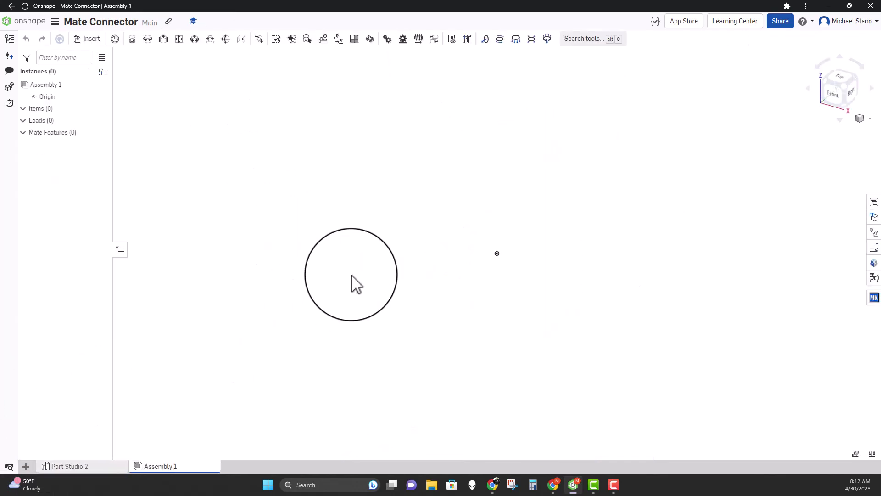
click(88, 39)
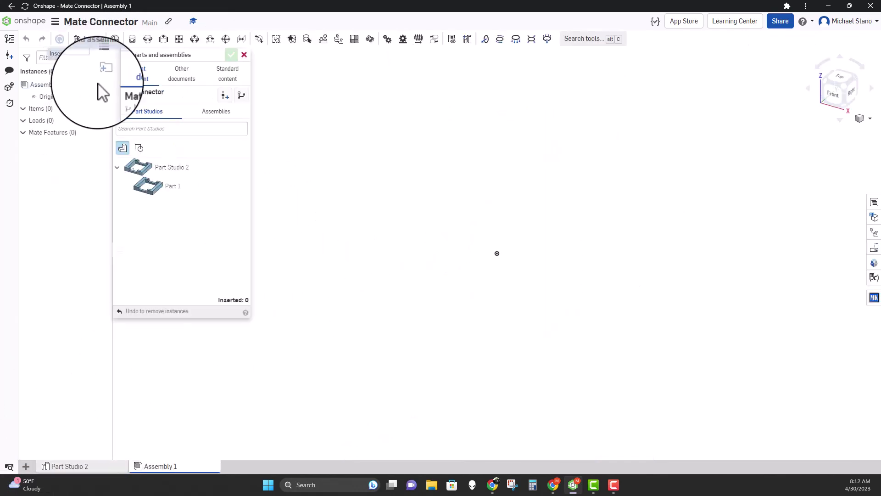
click(151, 186)
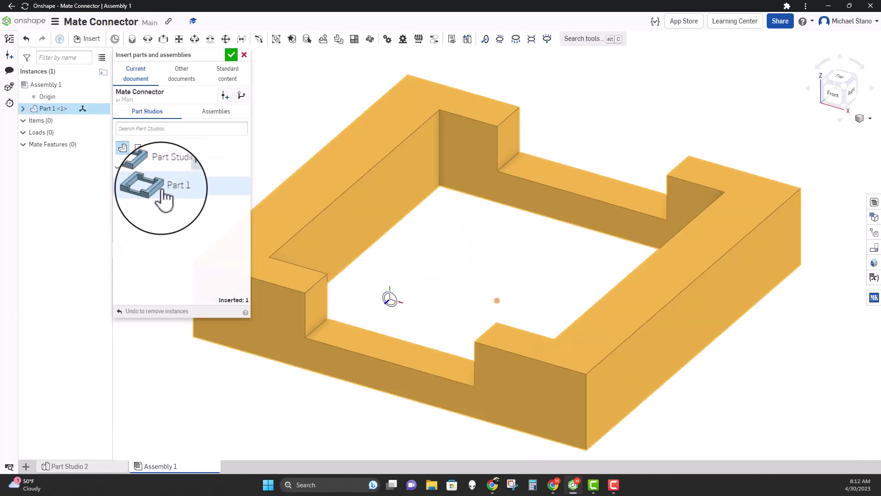
click(231, 55)
right_drag(271, 247, 380, 314)
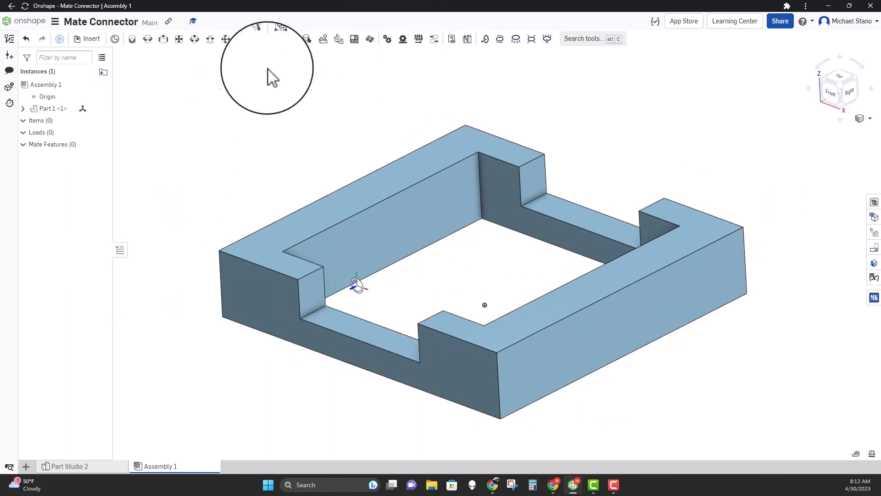
Create an in-context Part Studio 1 whose origin is Part 1 <1>'s Mate connector 1
click(467, 40)
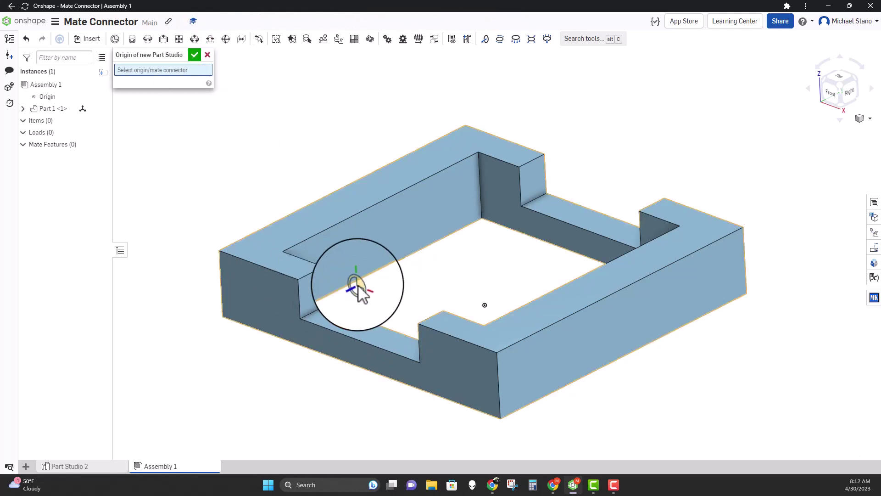
click(358, 287)
right_drag(321, 335, 338, 335)
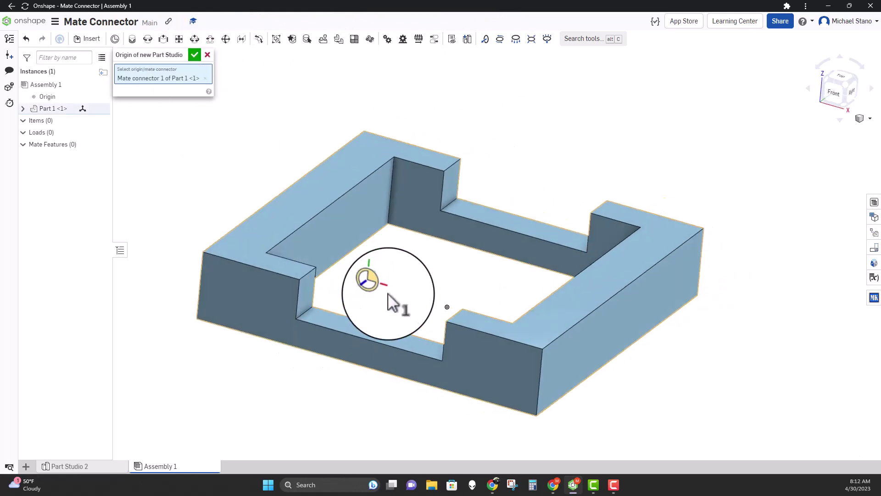
click(195, 55)
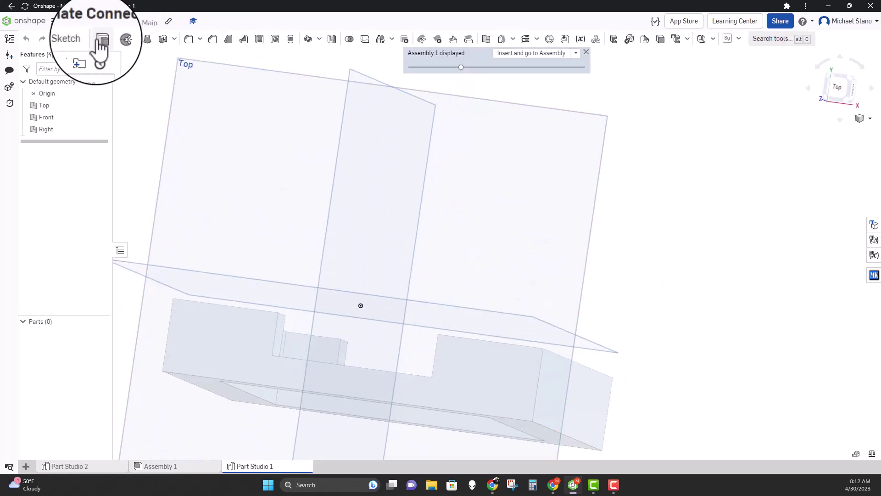
click(71, 38)
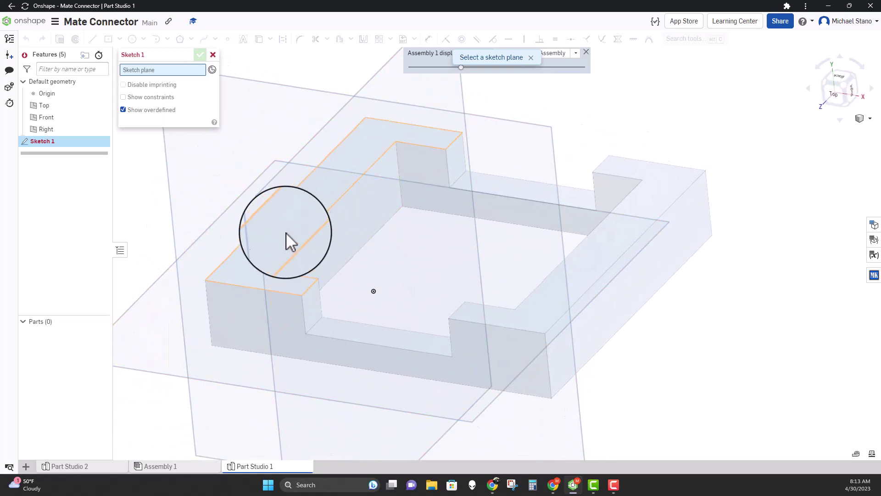
On the Top plane, project the slot's bottom edge and draw a Ø1.662 origin-centred circle touching it
click(293, 117)
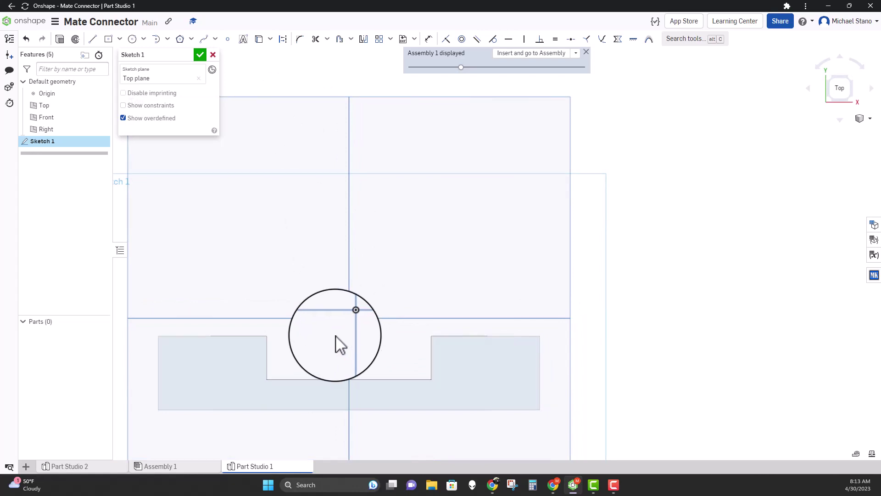
click(132, 39)
drag(349, 317, 308, 296)
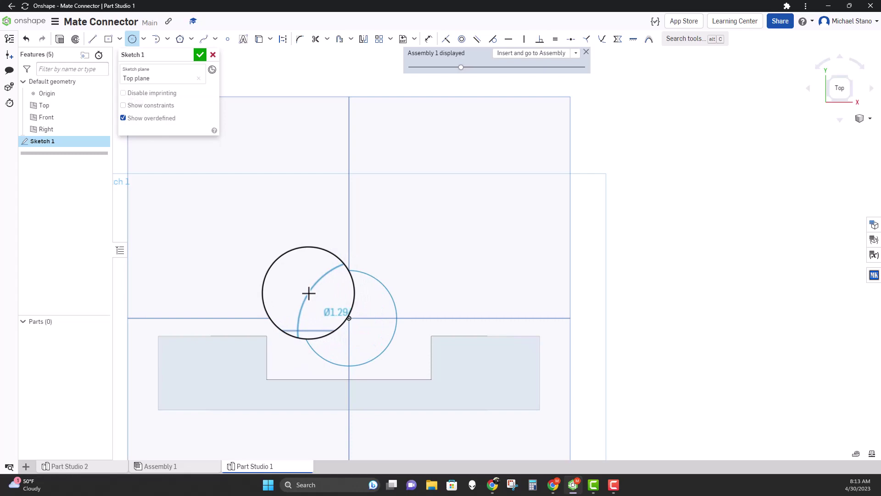
key(u)
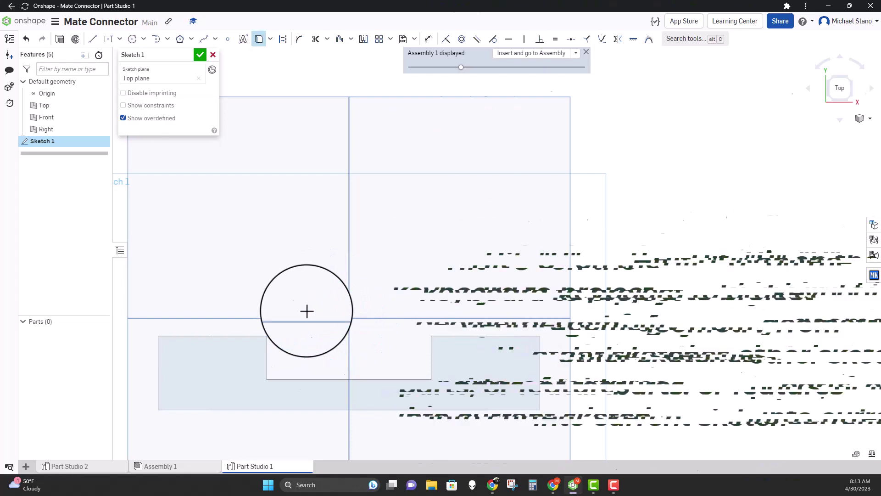
click(362, 379)
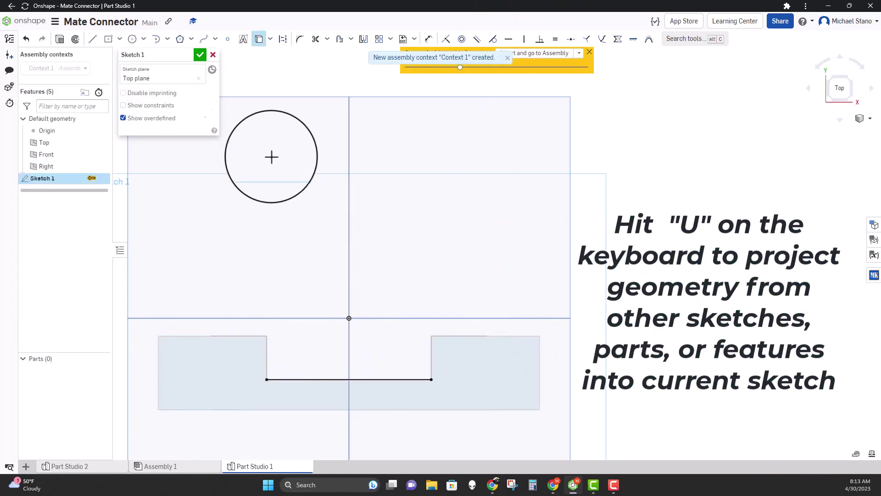
click(132, 39)
drag(298, 334, 325, 406)
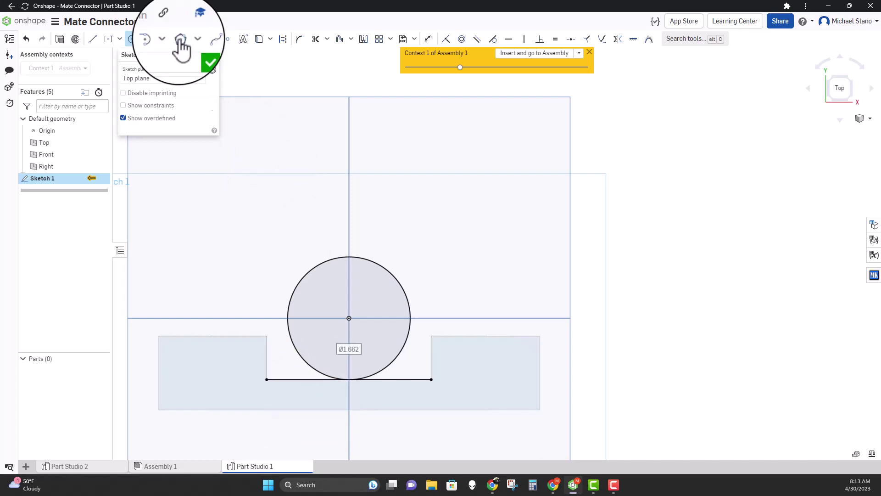
click(200, 55)
mouse_move(321, 149)
right_down()
mouse_move(271, 157)
mouse_move(294, 183)
right_up()
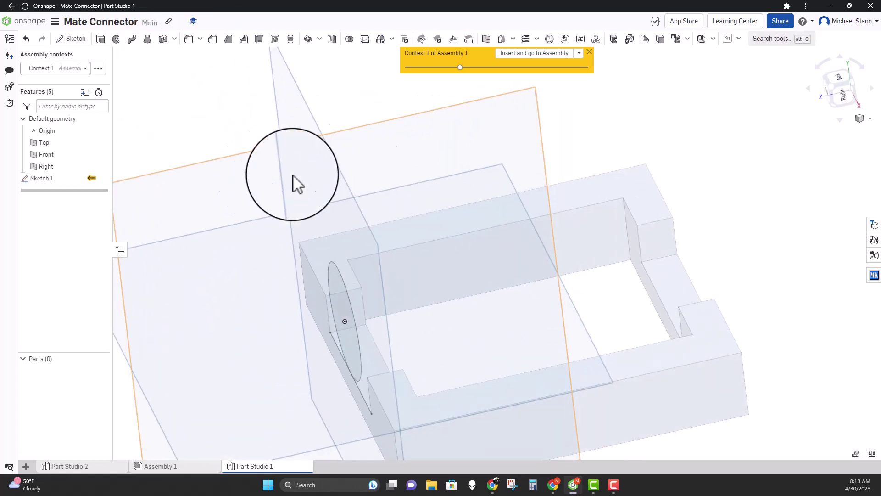
Extrude the Ø1.662 circle into a cylinder spanning the frame's notches
click(100, 39)
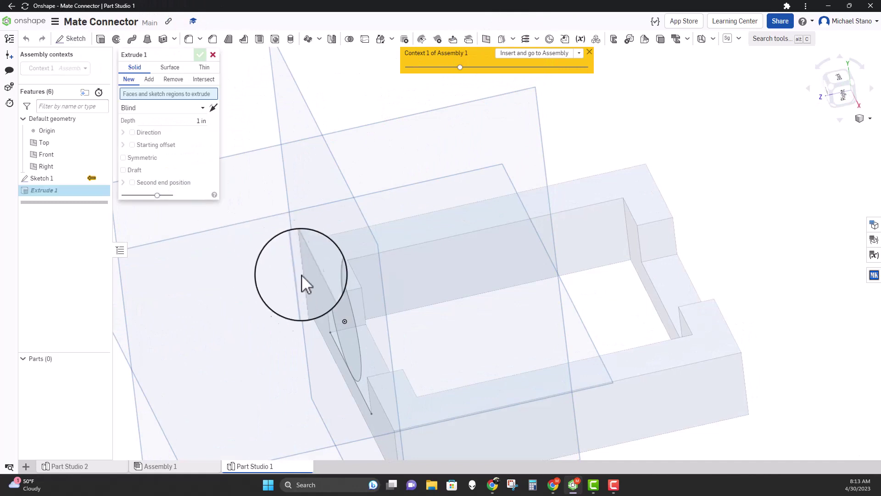
click(338, 300)
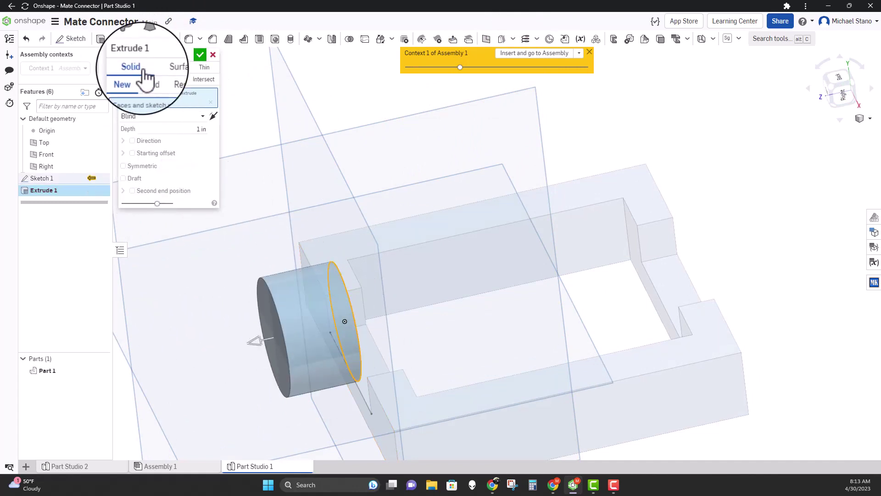
drag(261, 340, 737, 256)
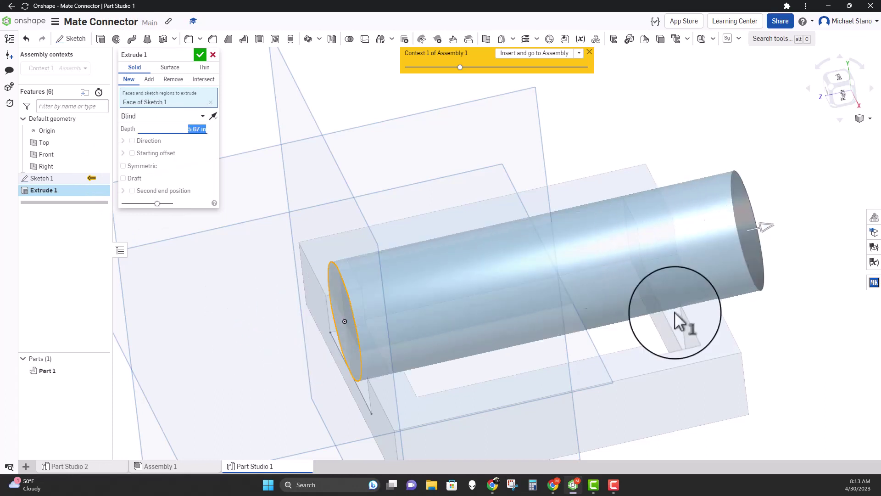
click(200, 55)
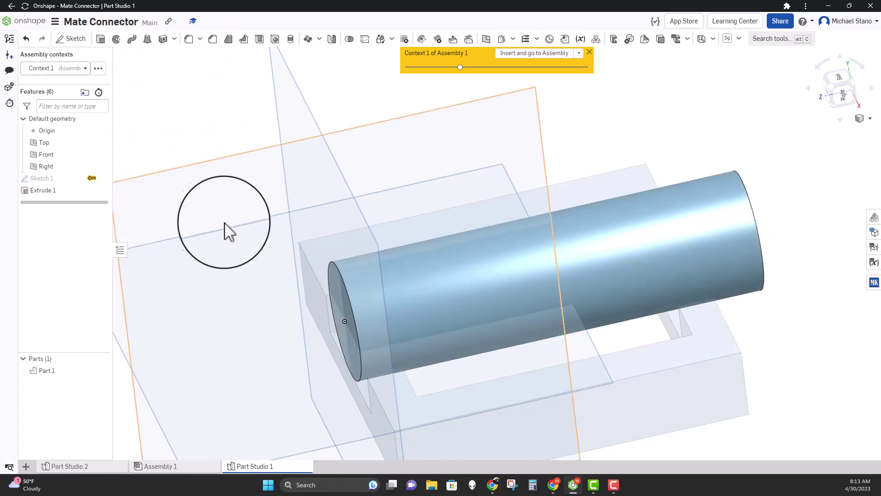
Insert the cylinder into Assembly 1 and view it from below
click(517, 60)
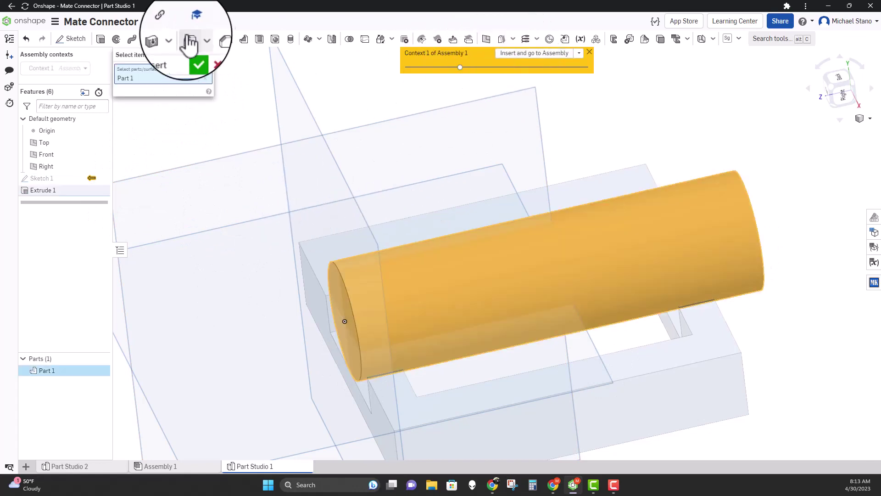
click(196, 57)
right_drag(226, 230, 249, 232)
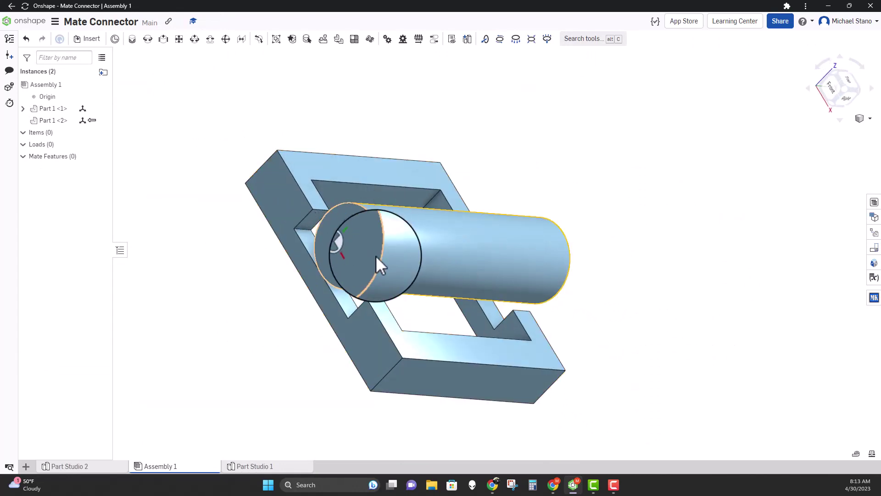
drag(378, 253, 433, 257)
right_drag(230, 269, 178, 232)
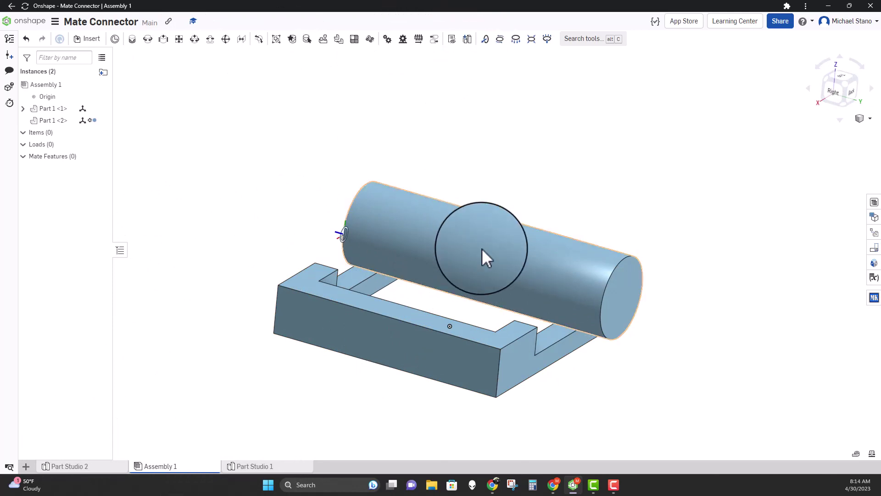
click(482, 249)
click(215, 177)
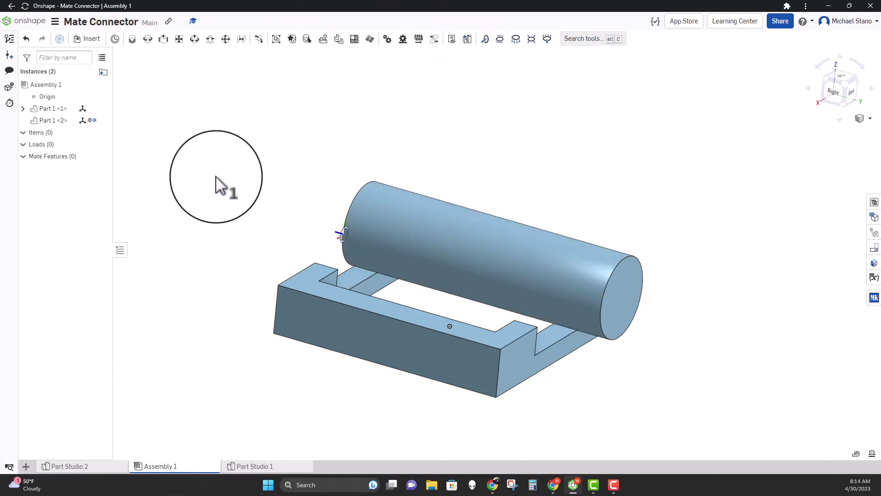
click(252, 466)
right_drag(310, 278, 279, 343)
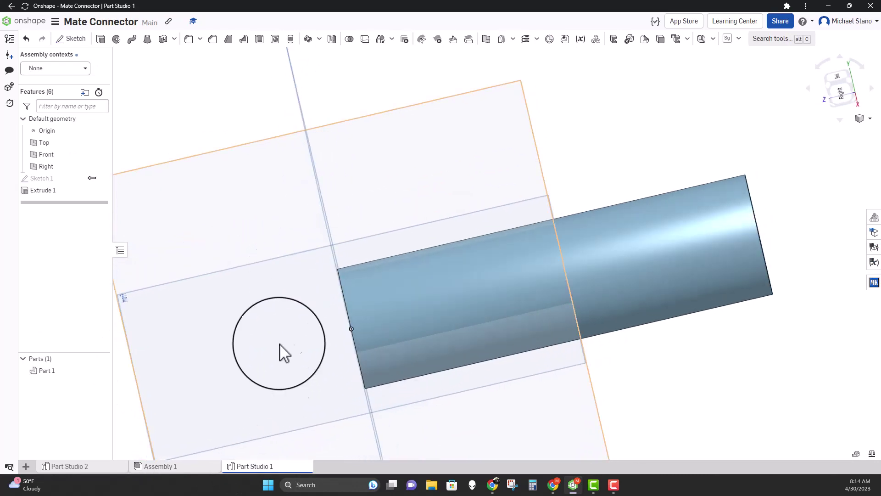
click(176, 470)
mouse_move(206, 233)
right_down()
mouse_move(238, 216)
mouse_move(209, 227)
right_up()
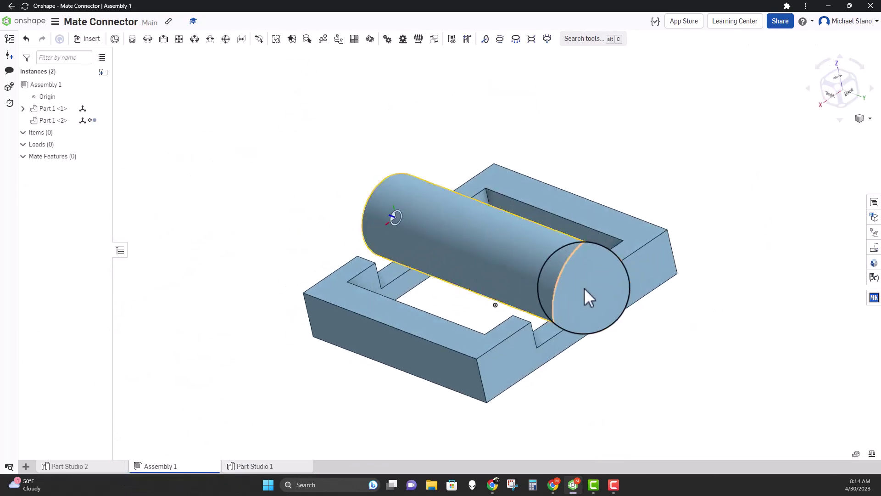
Edit the cylinder in Context 1 and sketch a hexagon centred on its end face
right_click(584, 288)
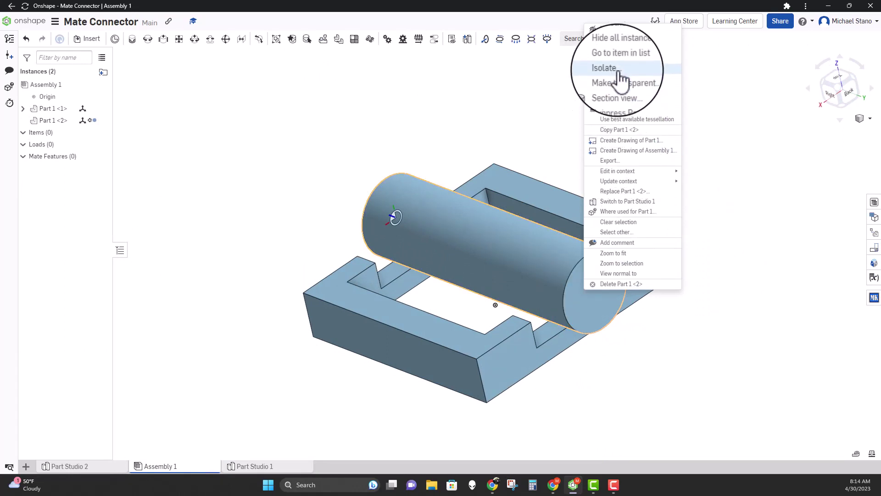
mouse_move(617, 171)
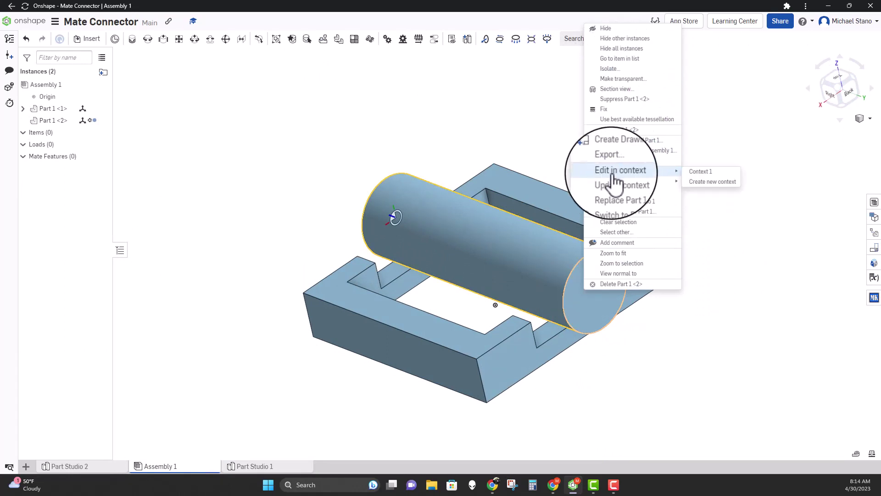
click(697, 172)
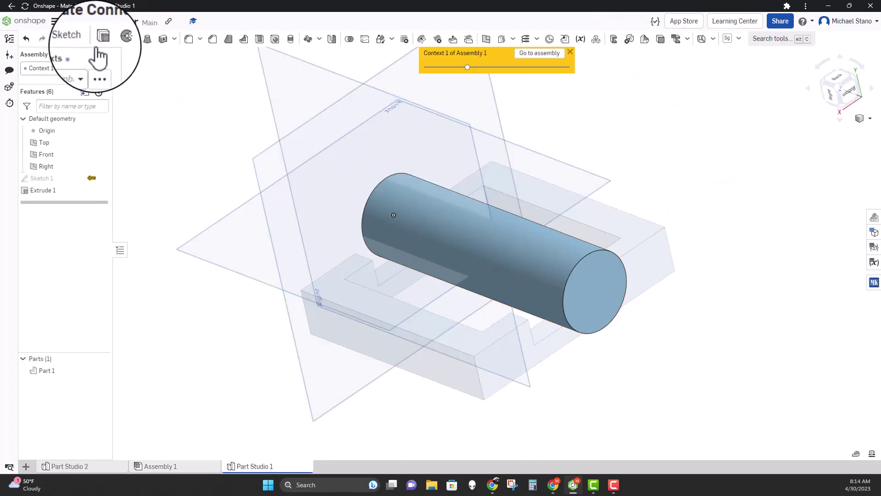
click(96, 46)
click(605, 295)
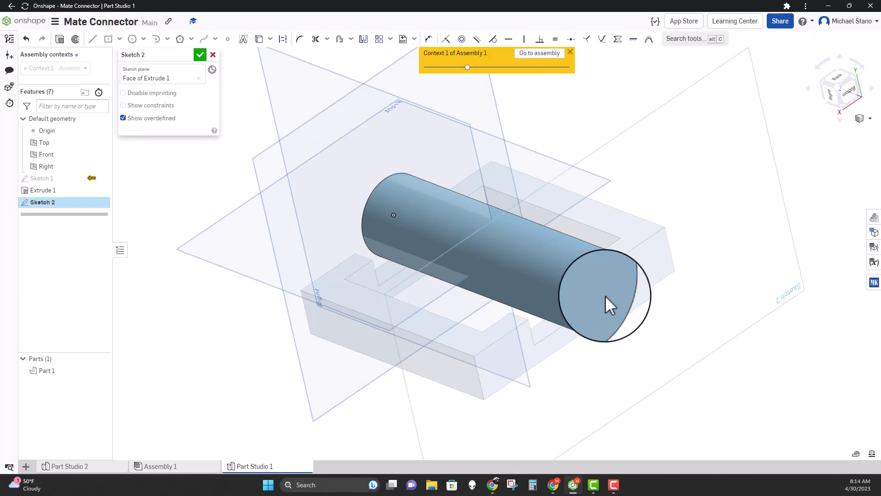
key(n)
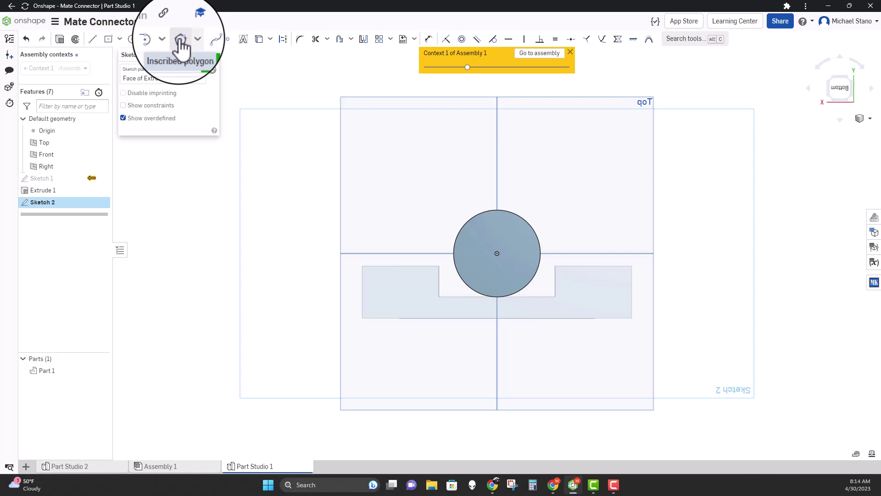
click(180, 39)
click(498, 253)
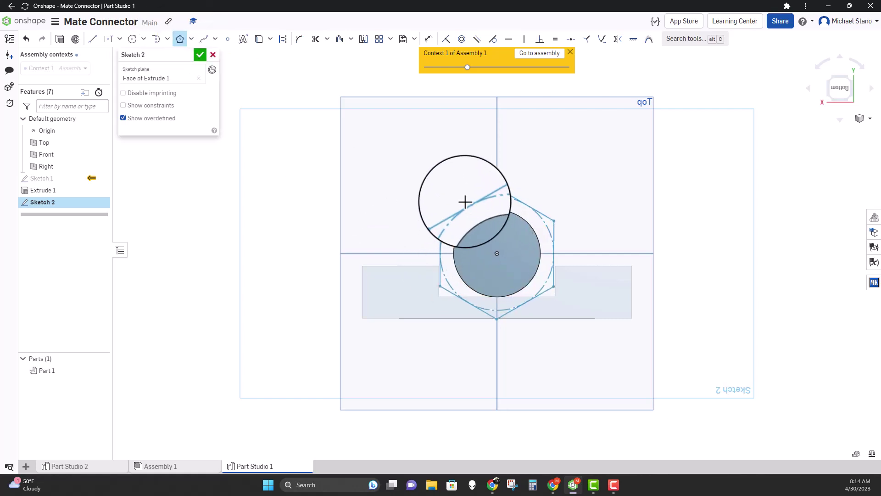
click(498, 182)
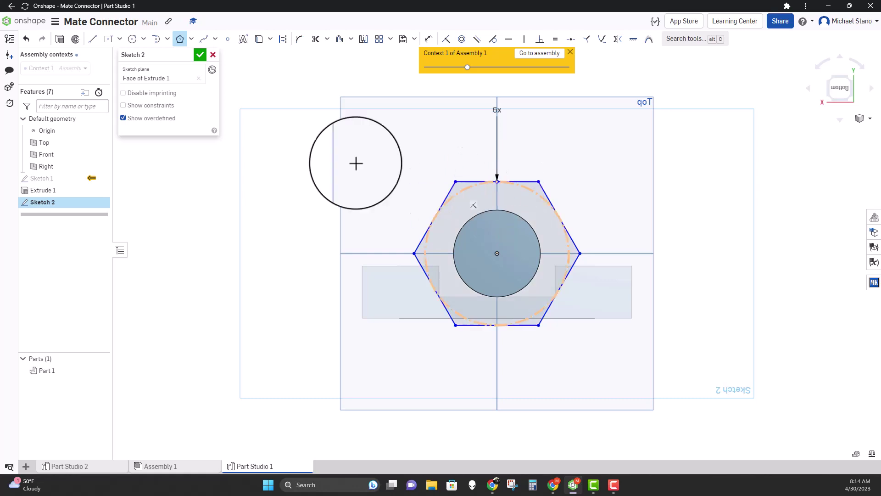
click(189, 47)
Extrude the hexagon sketch into the pin's head and go back to Assembly 1
key(shift+e)
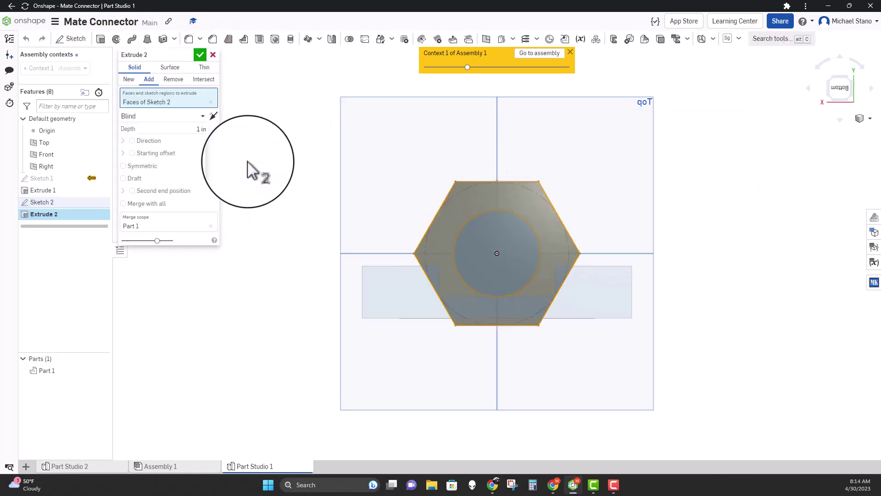
click(200, 54)
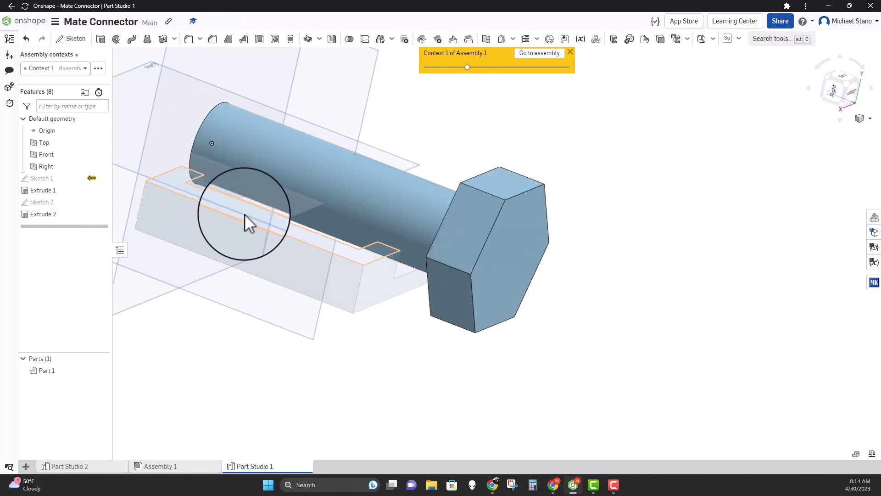
right_drag(388, 289, 498, 295)
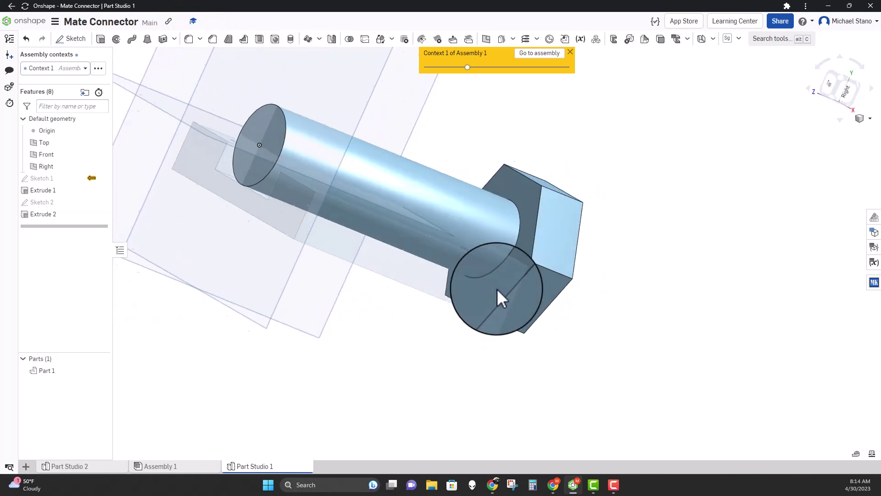
click(540, 54)
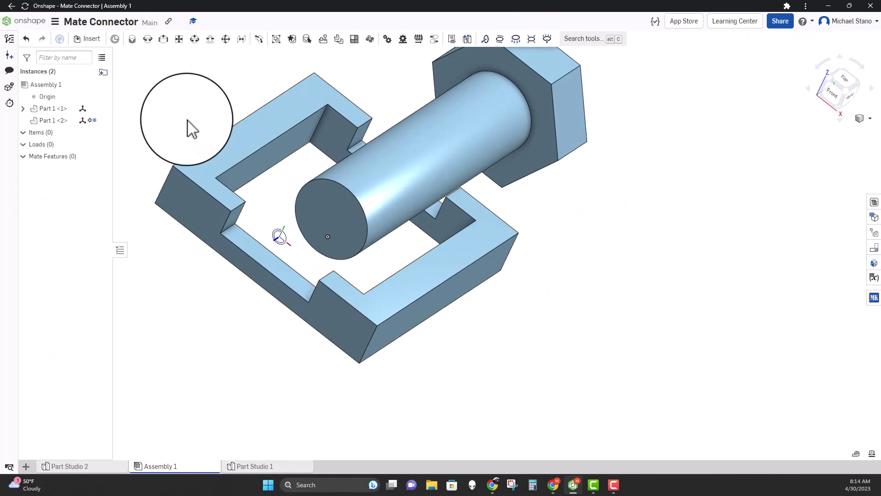
Mate the pin's connector to the bracket's connector with a Revolute 1 mate
click(147, 40)
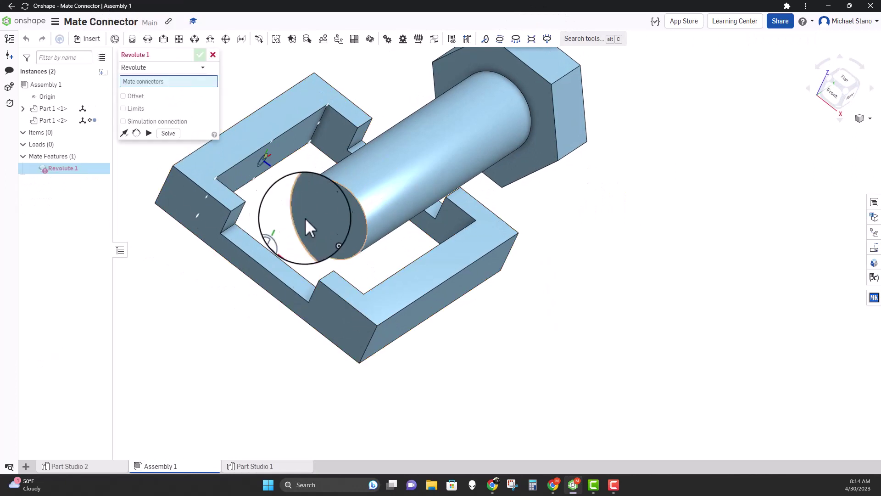
click(329, 221)
click(275, 238)
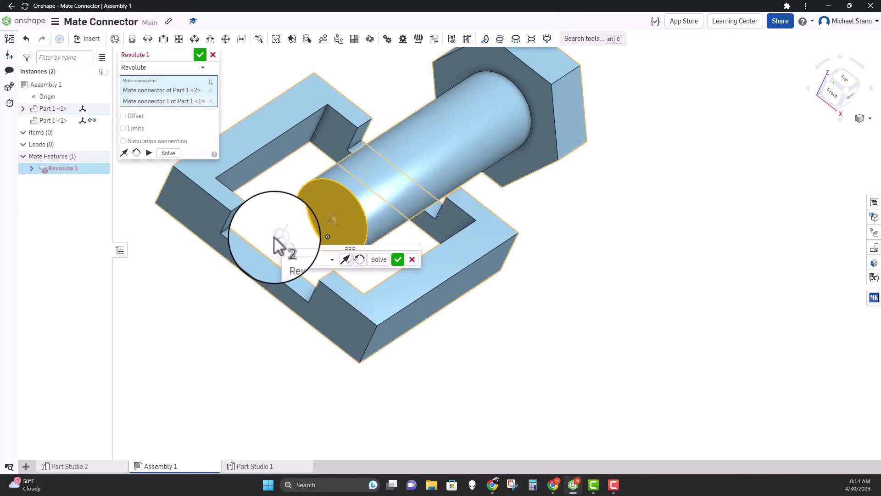
click(200, 55)
right_drag(189, 335, 464, 280)
Fix the bracket, then spin the pin about Revolute 1 and orbit to inspect its seating
right_click(439, 307)
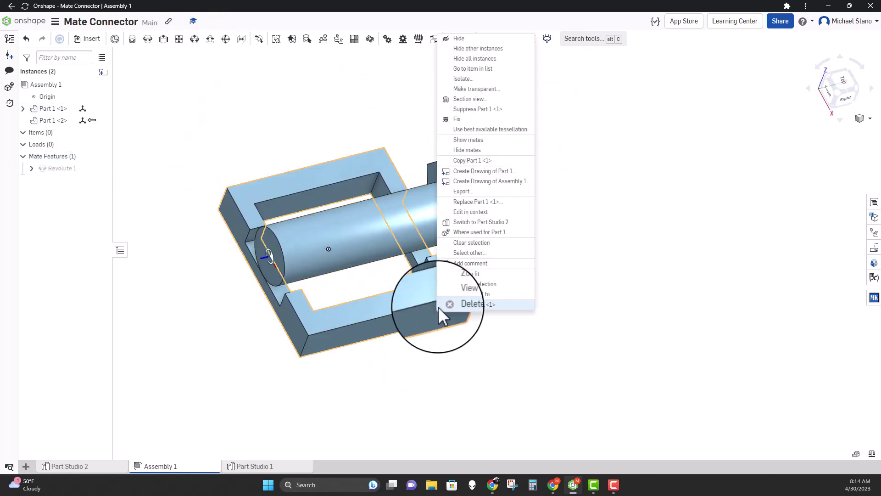
click(459, 119)
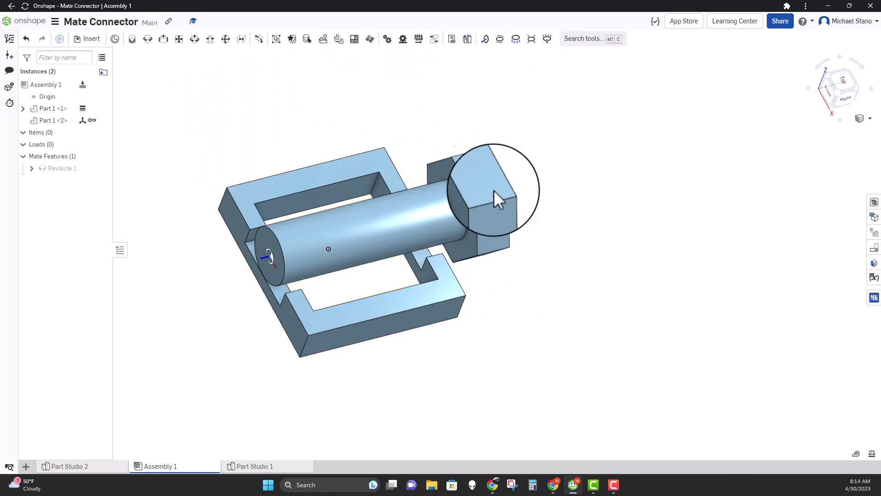
drag(459, 170, 478, 367)
right_drag(478, 368, 482, 330)
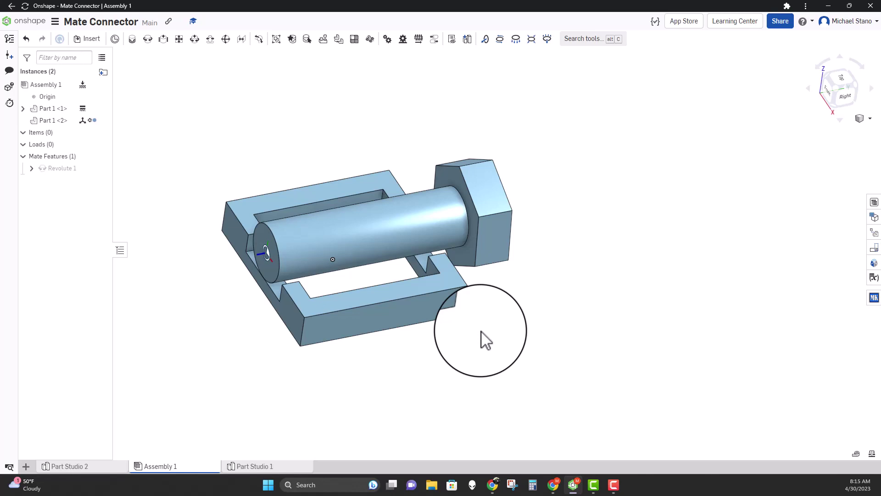
right_drag(486, 340, 179, 327)
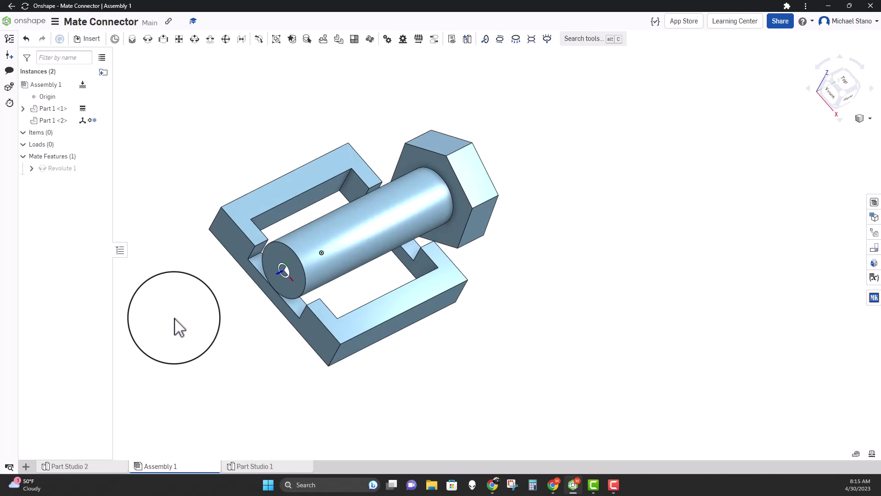
right_drag(179, 326, 322, 344)
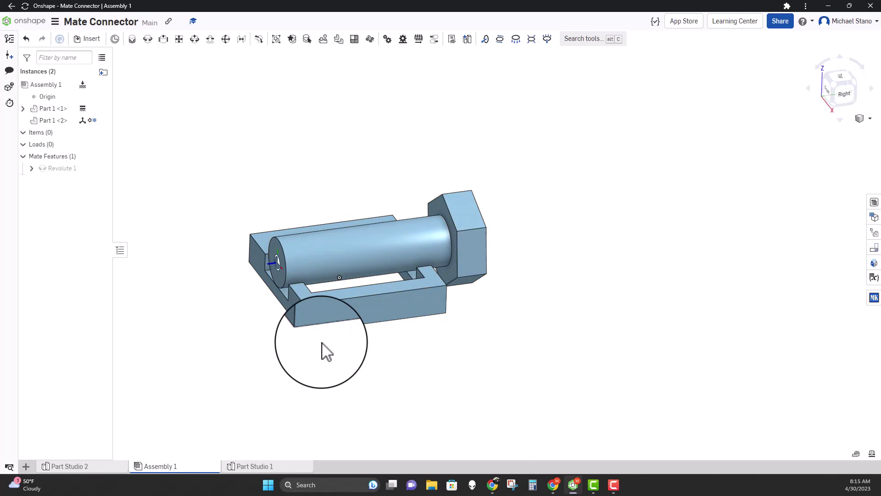
right_drag(307, 338, 480, 360)
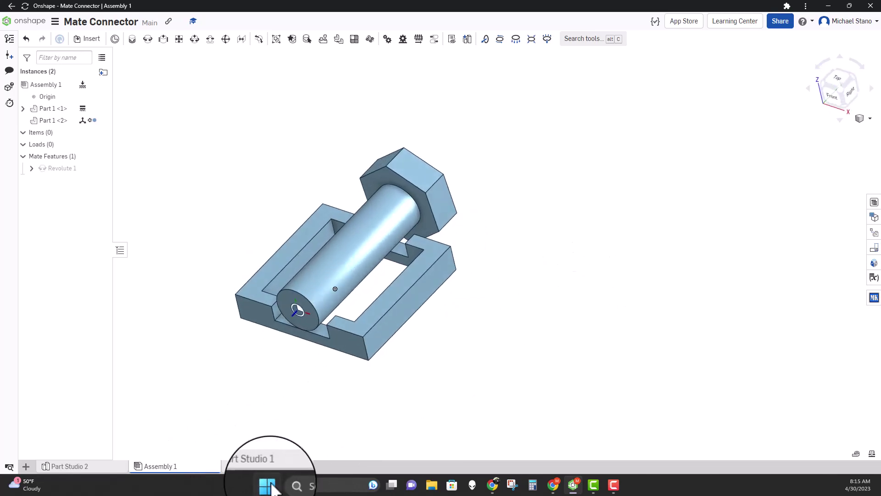
Switch to Part Studio 1 and orbit the pin to a side view
click(87, 466)
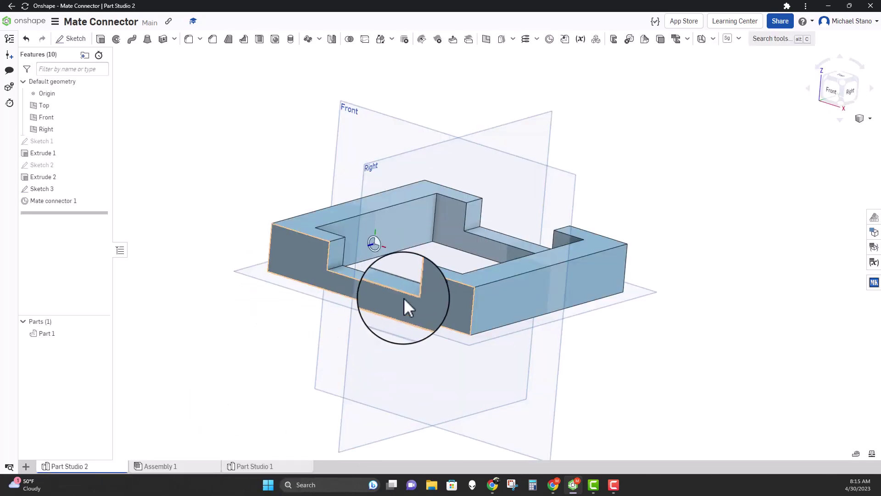
click(259, 468)
right_drag(335, 311, 281, 310)
right_drag(566, 226, 523, 292)
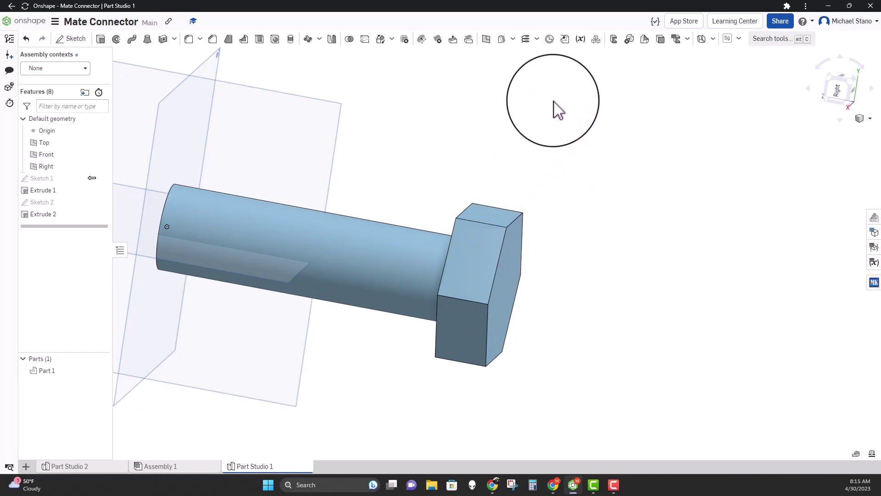
Start Mate connector 1 on an edge of the pin's hex head
click(549, 39)
scroll(543, 251, up, 3)
right_drag(488, 235, 491, 243)
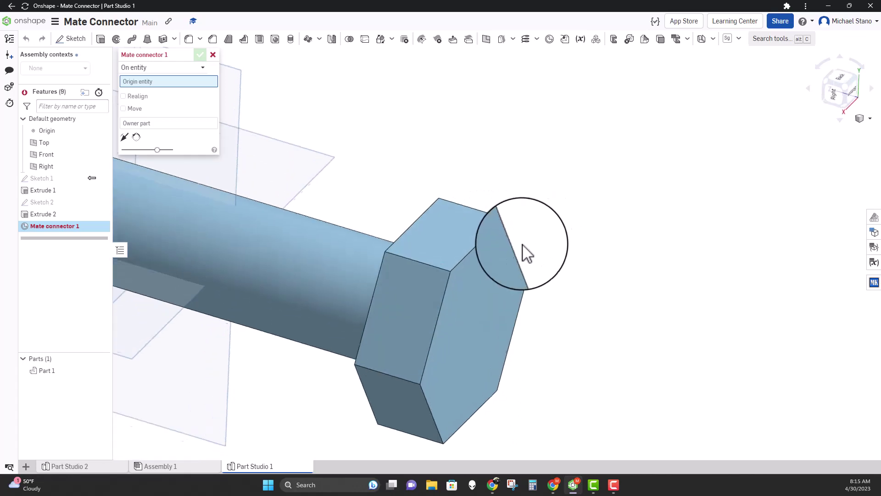
click(478, 246)
right_drag(528, 275, 569, 262)
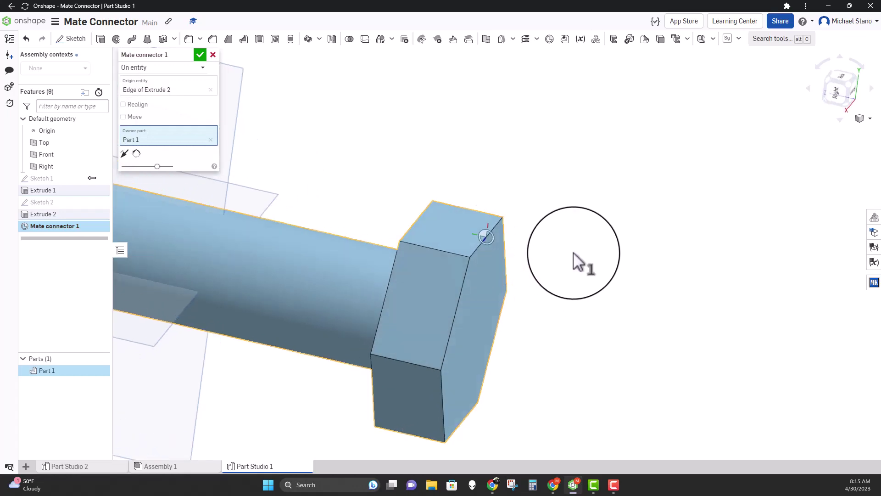
scroll(486, 234, up, 3)
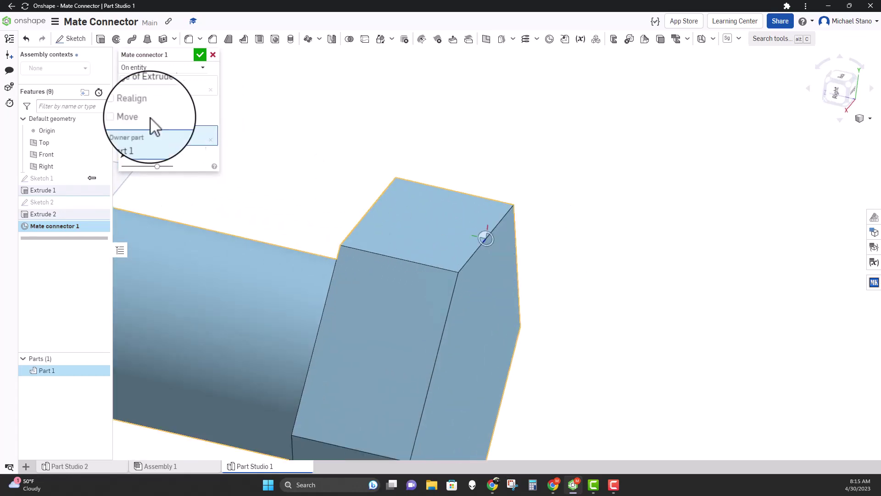
Realign the connector's primary and secondary axes to hex-head edges and enable Move
click(123, 104)
click(425, 266)
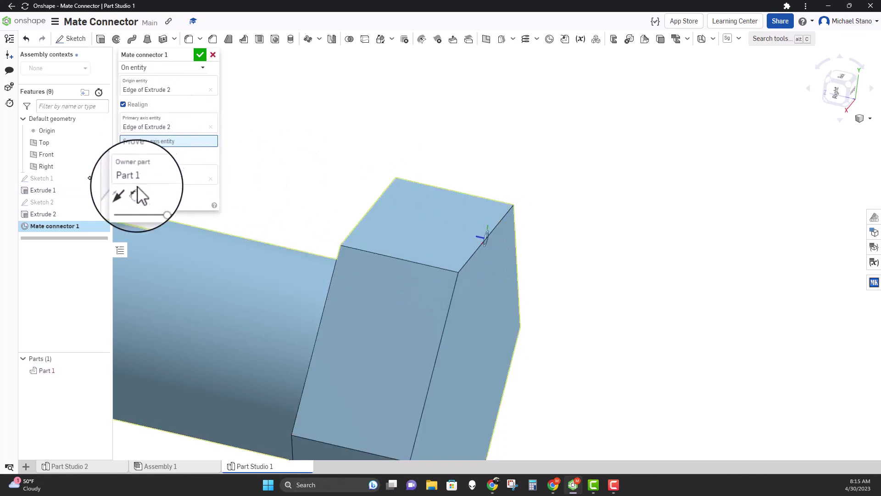
right_drag(447, 221, 481, 264)
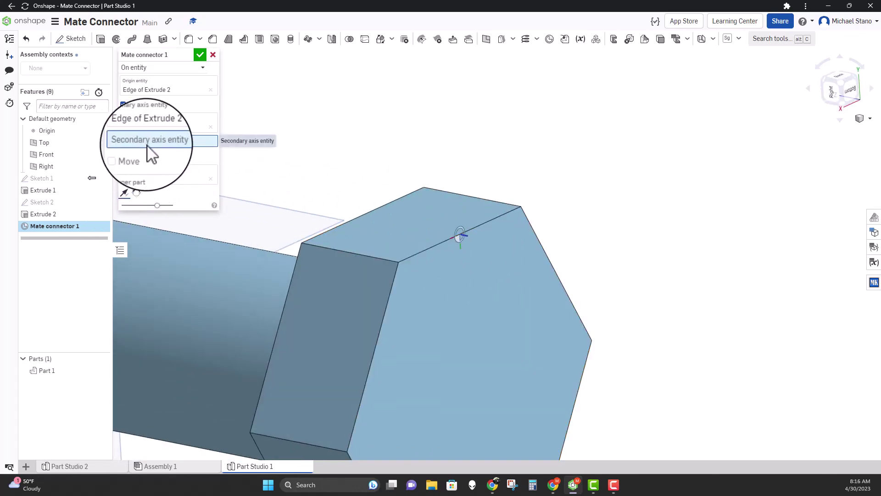
click(490, 222)
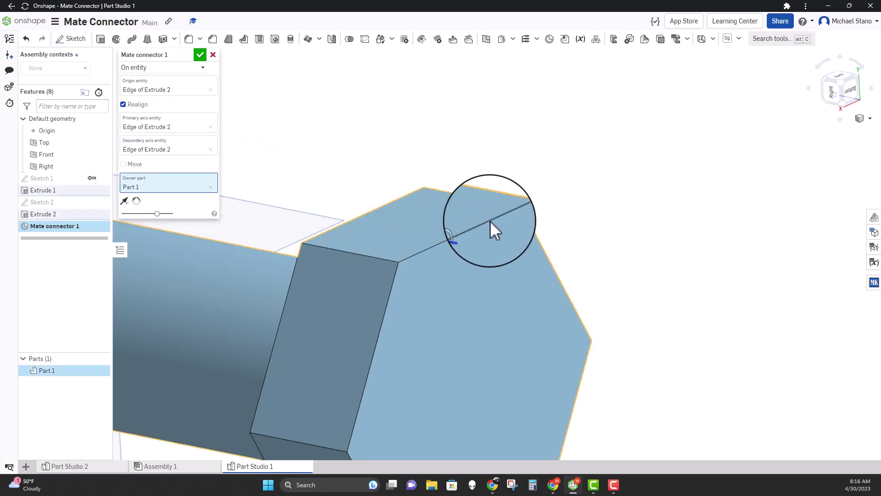
right_drag(412, 204, 418, 211)
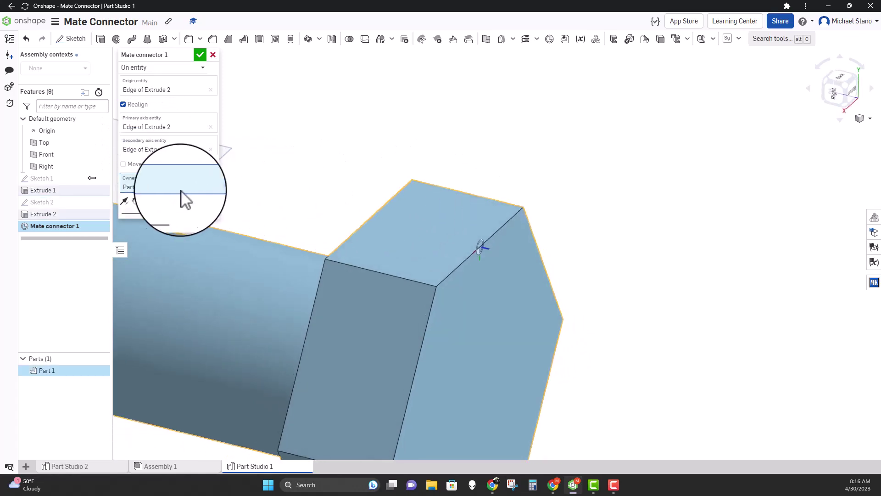
click(123, 164)
right_drag(308, 195, 310, 183)
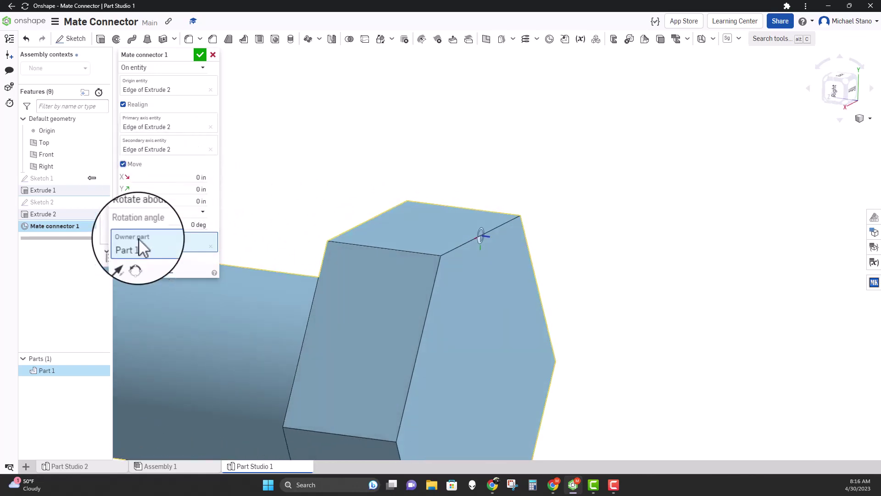
Rotate Mate connector 1 by 30 deg about X, keep X/Y/Z offsets at 0 in, and accept
click(189, 212)
click(166, 226)
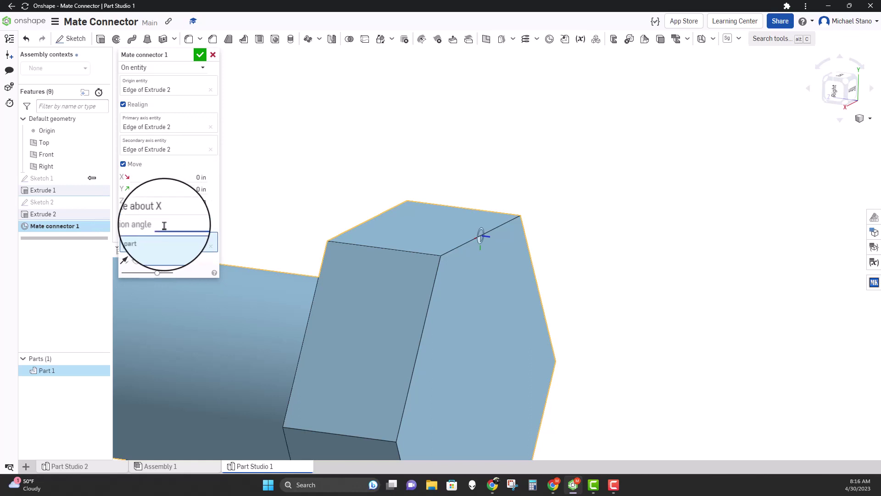
right_drag(334, 204, 362, 207)
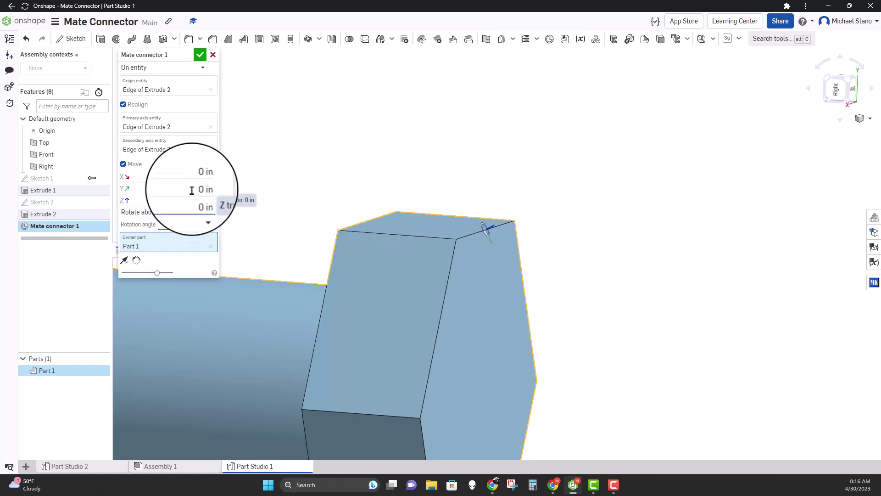
click(173, 202)
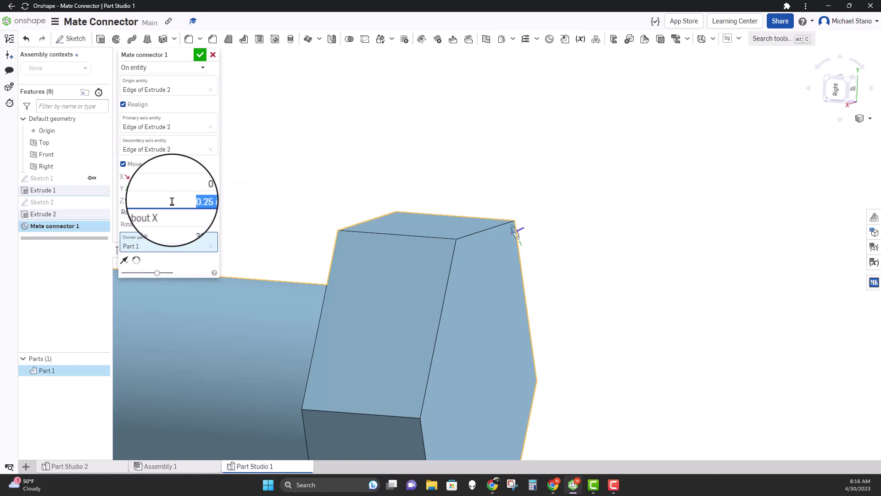
right_drag(436, 276, 480, 255)
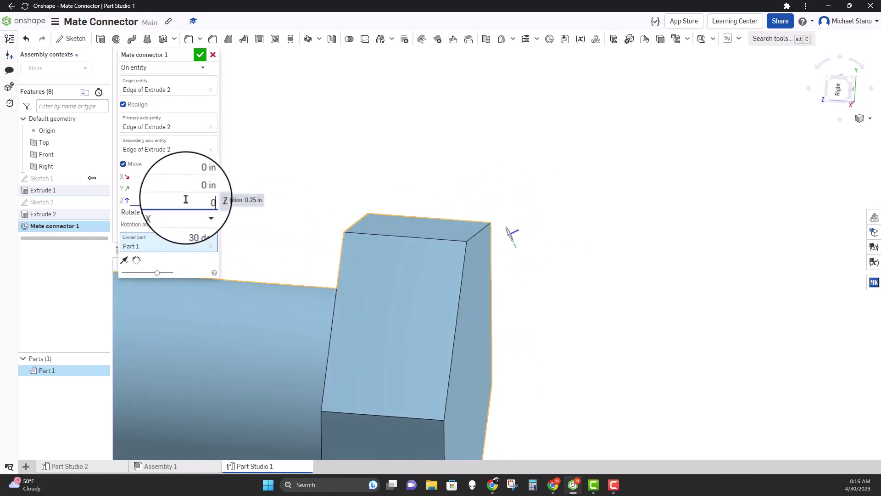
right_drag(246, 240, 317, 241)
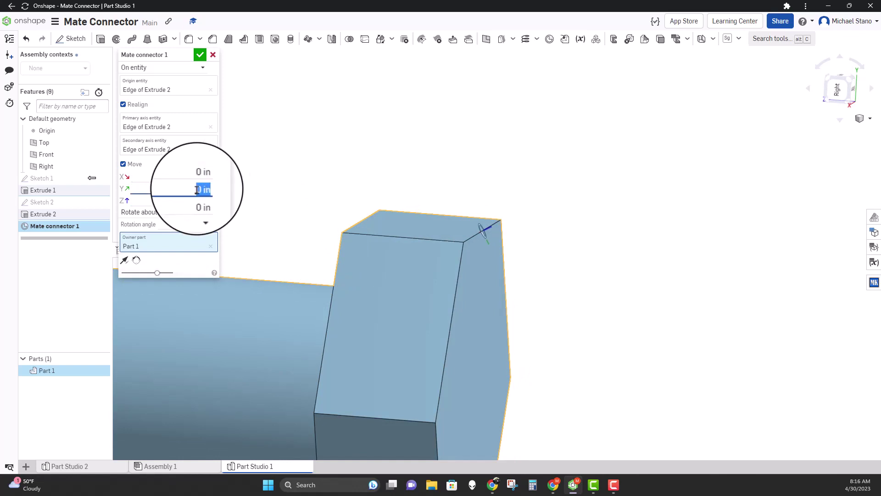
mouse_move(421, 199)
right_down()
mouse_move(395, 210)
mouse_move(418, 192)
mouse_move(427, 202)
right_up()
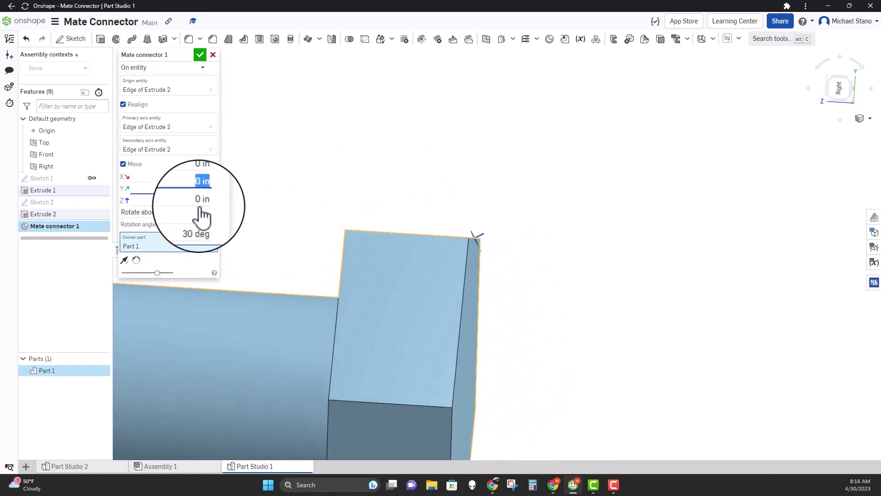
right_drag(528, 279, 478, 243)
click(200, 55)
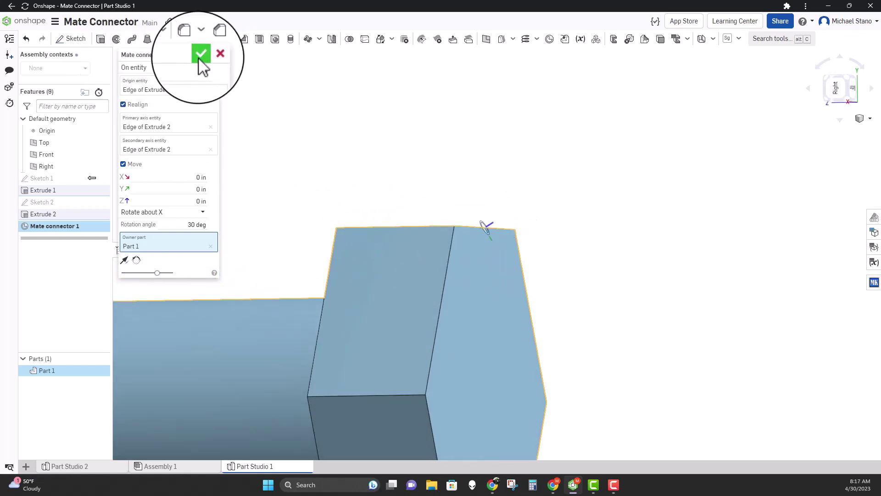
right_drag(380, 140, 355, 161)
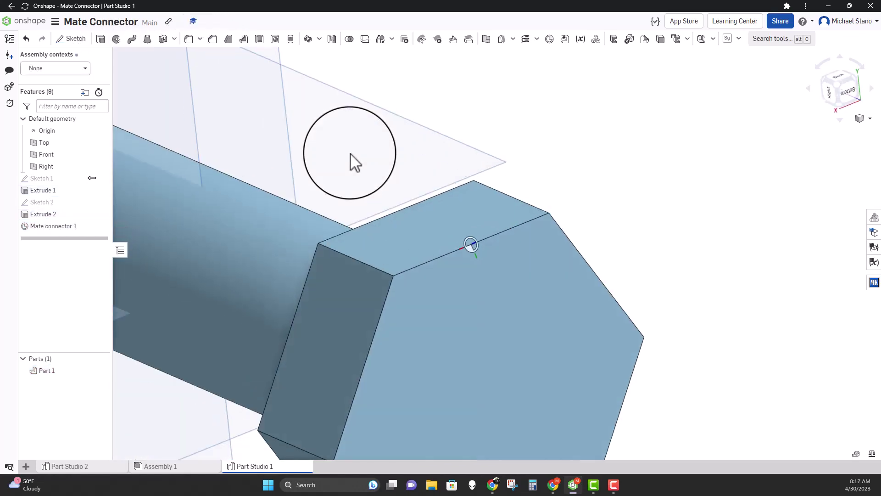
Draw a Ø0.709 center-point circle on Mate connector 1 in Sketch 3 and start Extrude 3
click(81, 41)
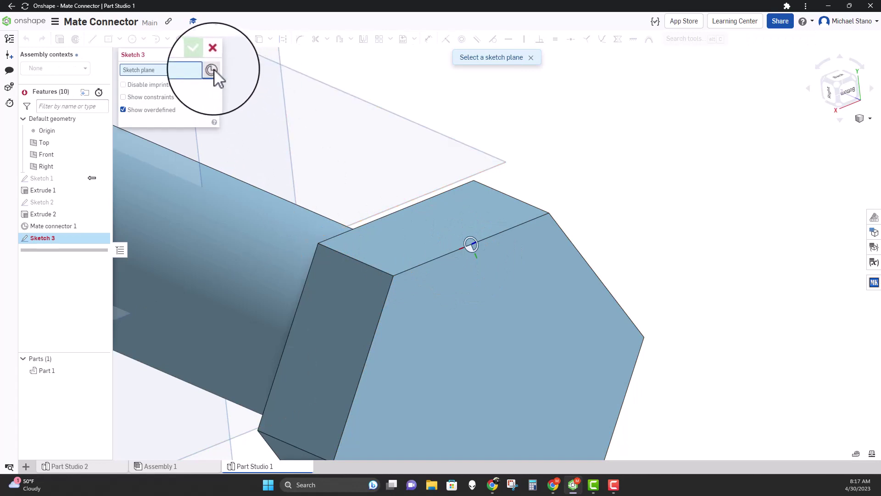
click(473, 246)
mouse_move(473, 247)
right_down()
mouse_move(511, 232)
mouse_move(475, 282)
mouse_move(485, 295)
right_up()
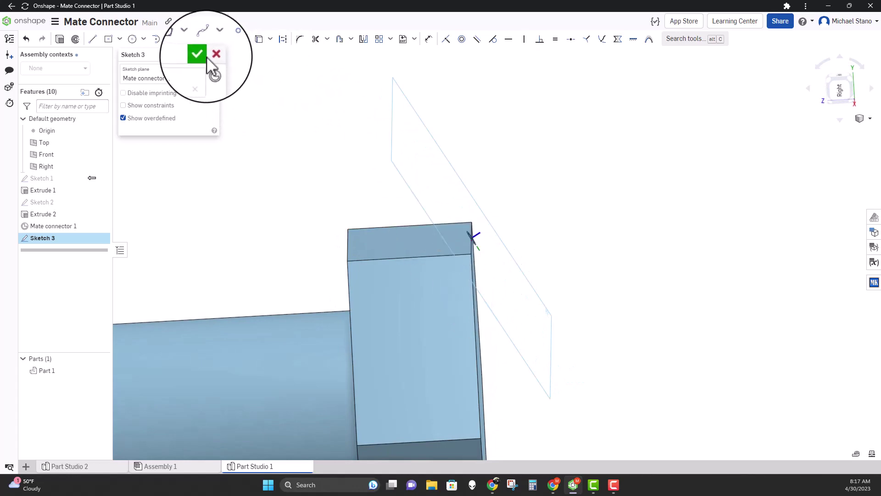
key(n)
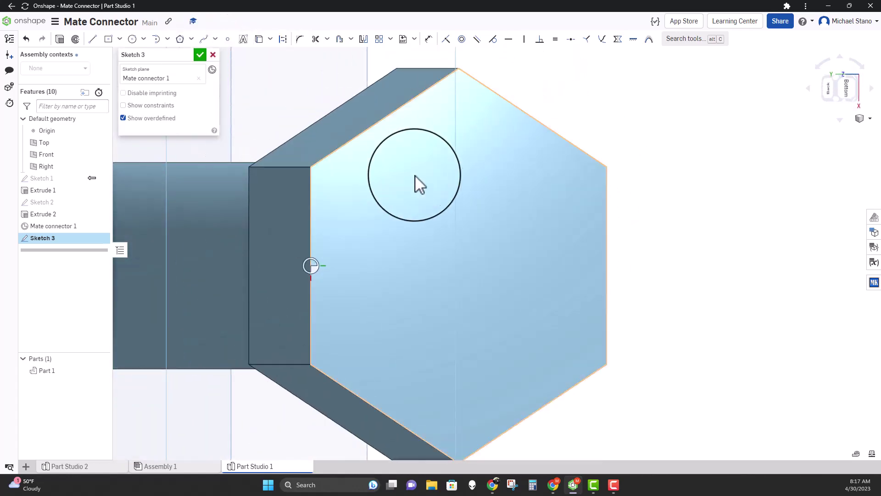
click(132, 40)
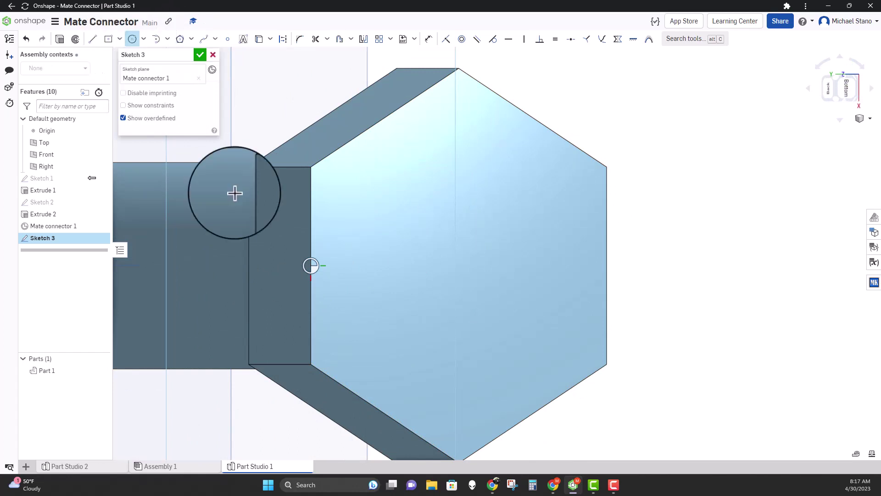
click(311, 266)
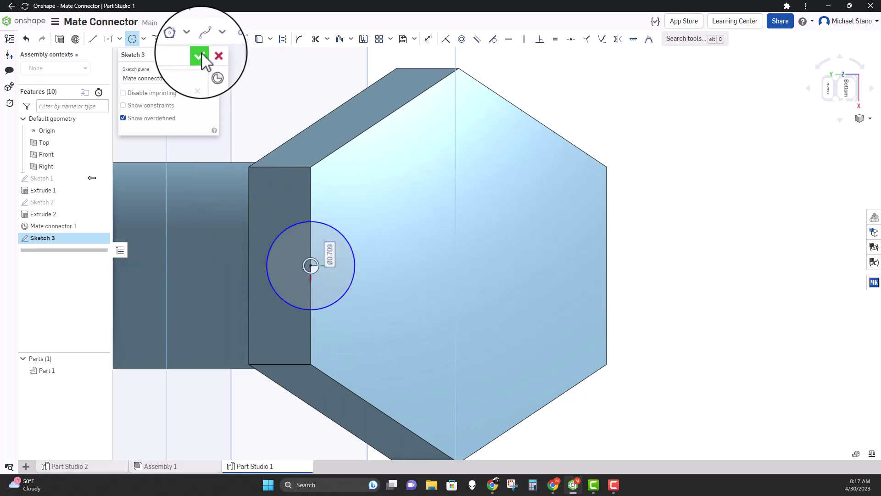
click(200, 54)
key(shift+e)
mouse_move(239, 92)
right_down()
mouse_move(274, 136)
mouse_move(267, 128)
right_up()
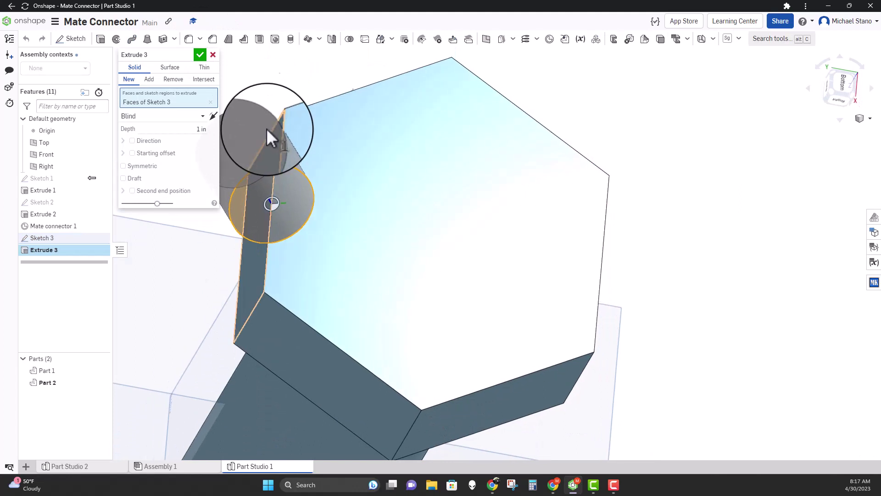
Make Extrude 3 a Remove cut 0.25 in deep into the hex head
click(173, 79)
click(174, 129)
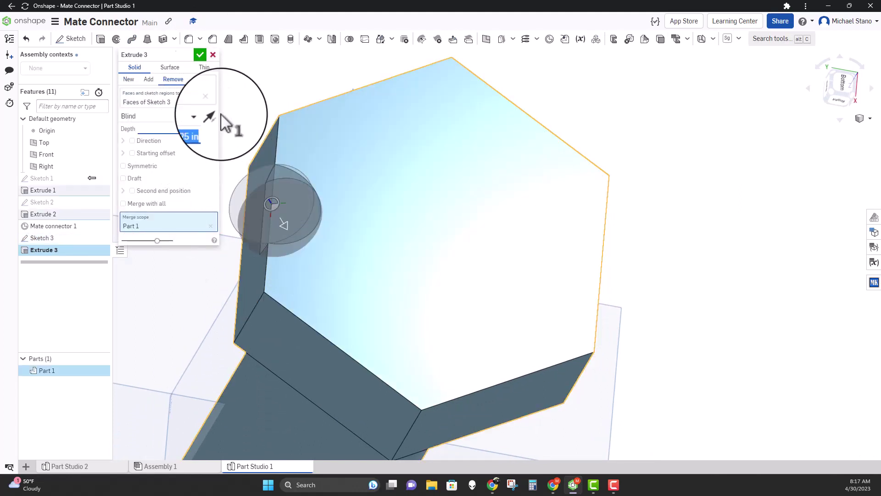
click(197, 53)
right_drag(239, 199, 309, 230)
Edit Mate connector 1 to change its rotation angle to 45 deg
right_click(73, 226)
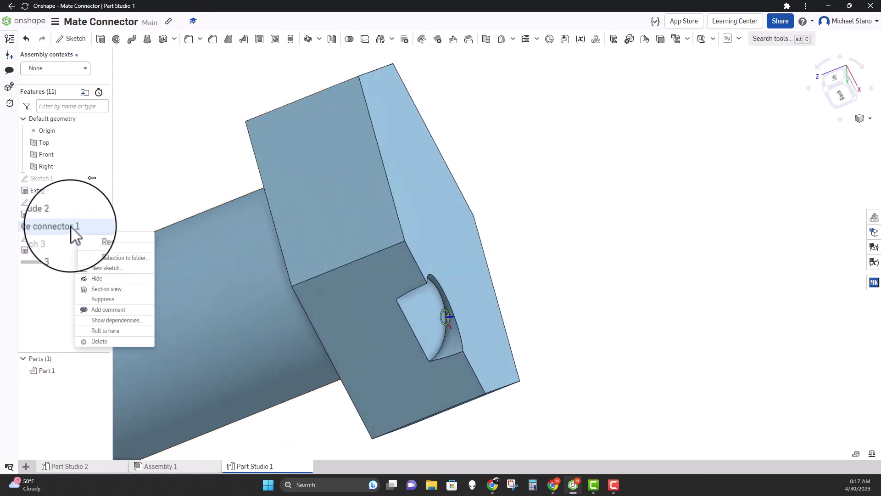
click(95, 250)
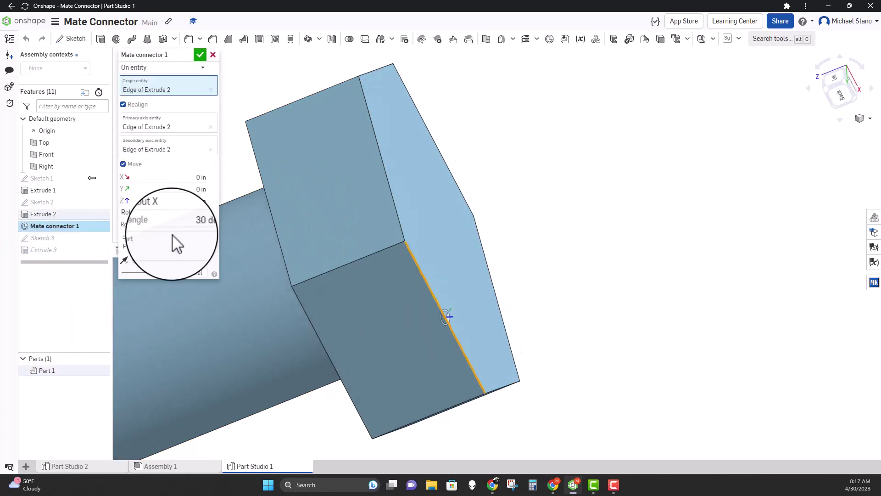
click(178, 222)
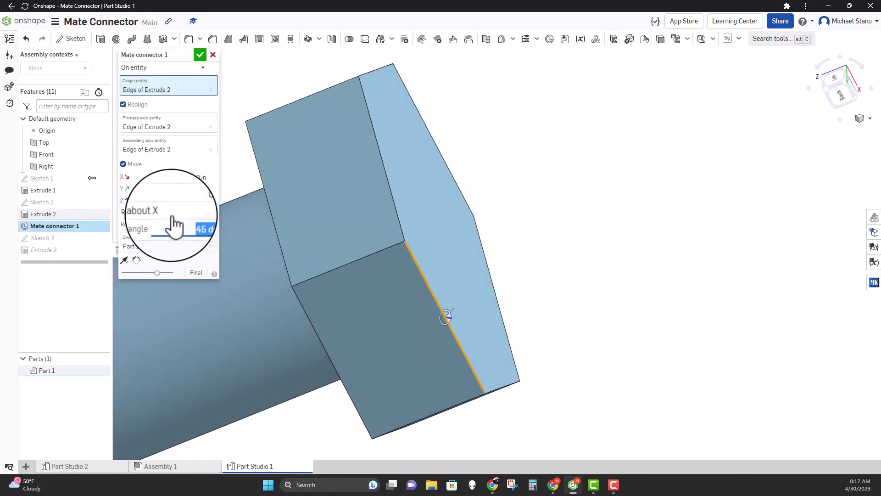
click(200, 54)
right_drag(267, 166, 246, 143)
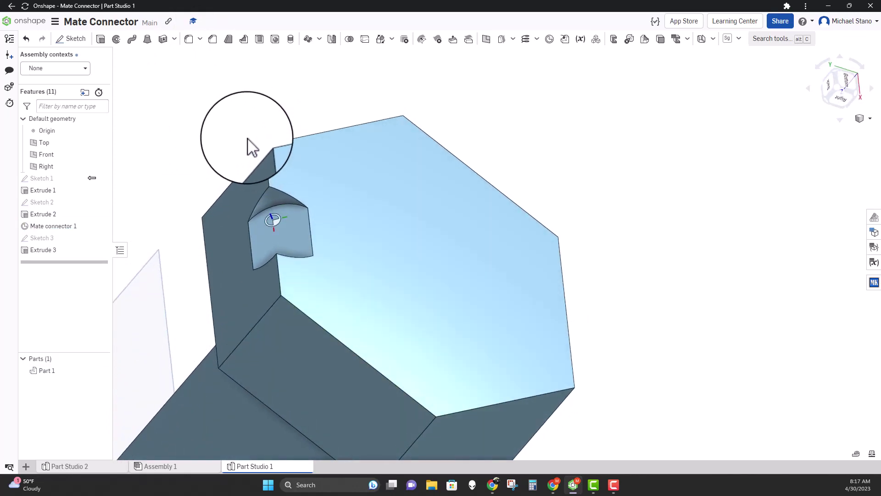
scroll(368, 207, down, 2)
middle_drag(368, 207, 451, 149)
right_drag(451, 150, 460, 164)
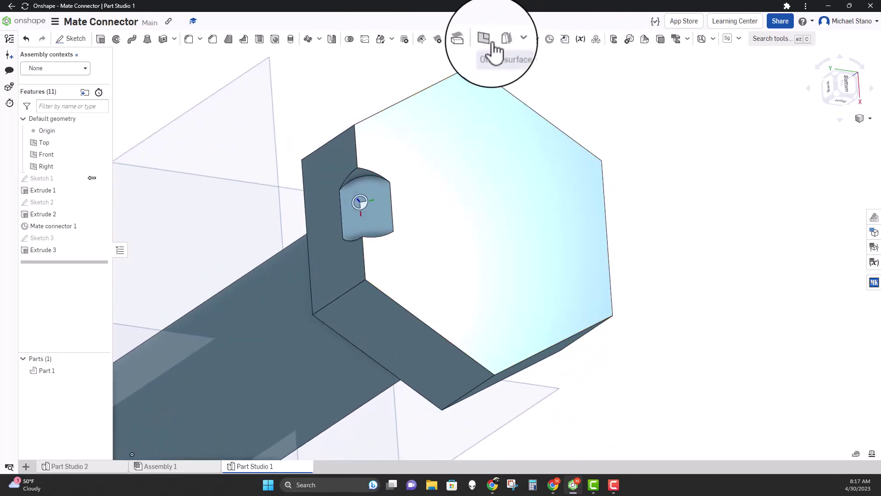
scroll(277, 179, down, 1)
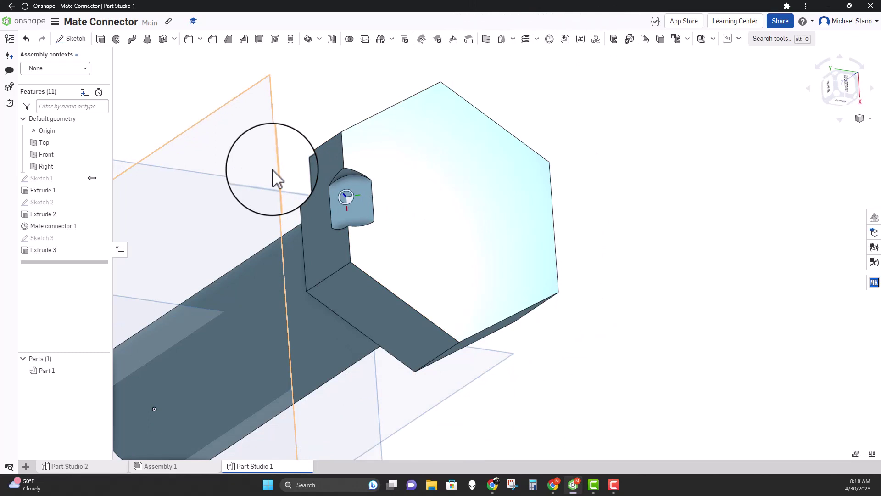
mouse_move(436, 221)
right_down()
mouse_move(408, 221)
mouse_move(429, 222)
mouse_move(420, 223)
right_up()
right_drag(344, 153, 382, 205)
middle_drag(382, 205, 396, 214)
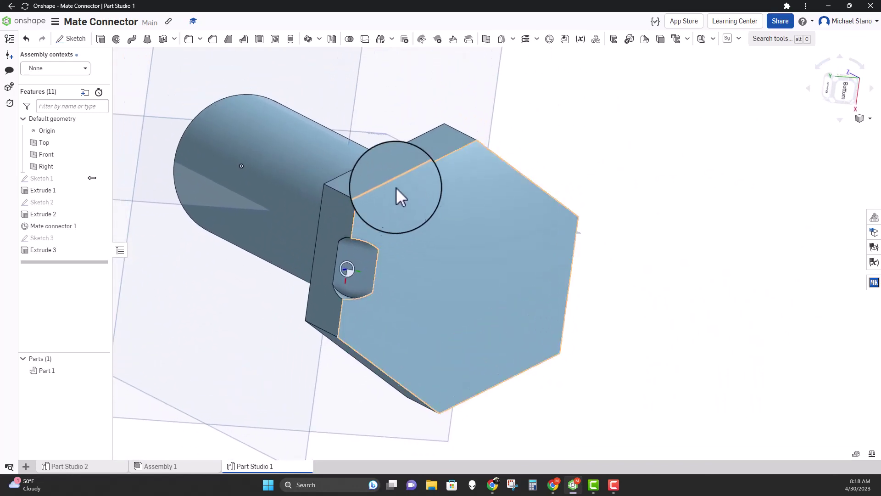
right_drag(457, 228, 440, 195)
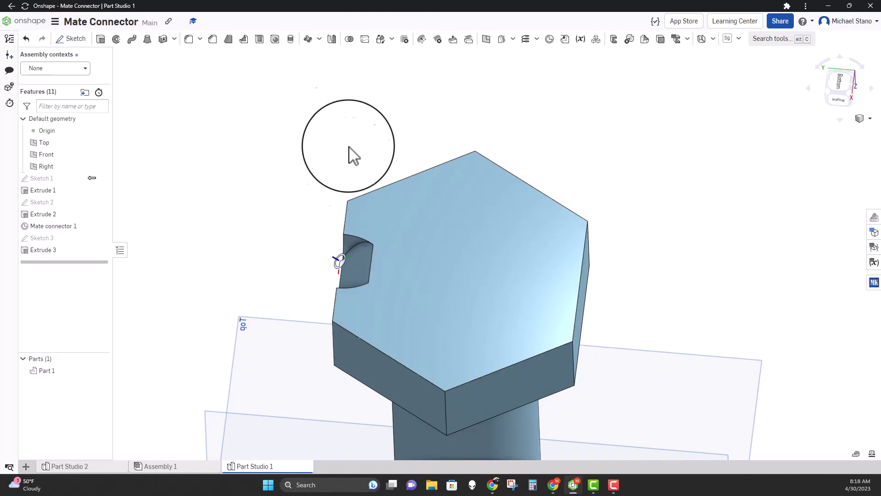
Create Sketch 4 on the hex head's top face with a centred construction circle and a point on it
click(71, 39)
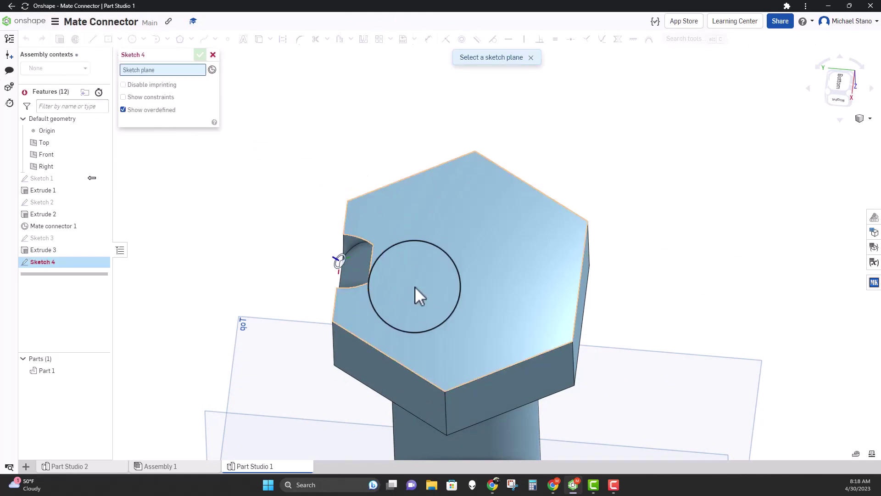
click(475, 275)
key(n)
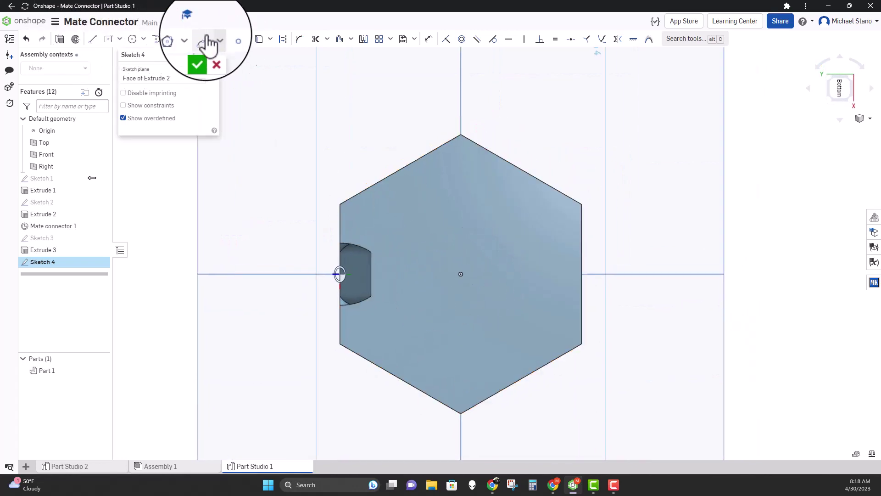
click(133, 40)
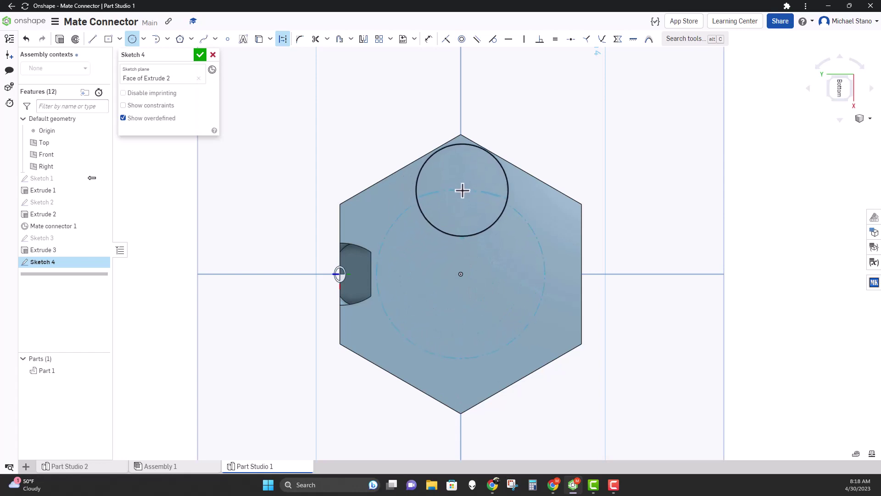
click(228, 41)
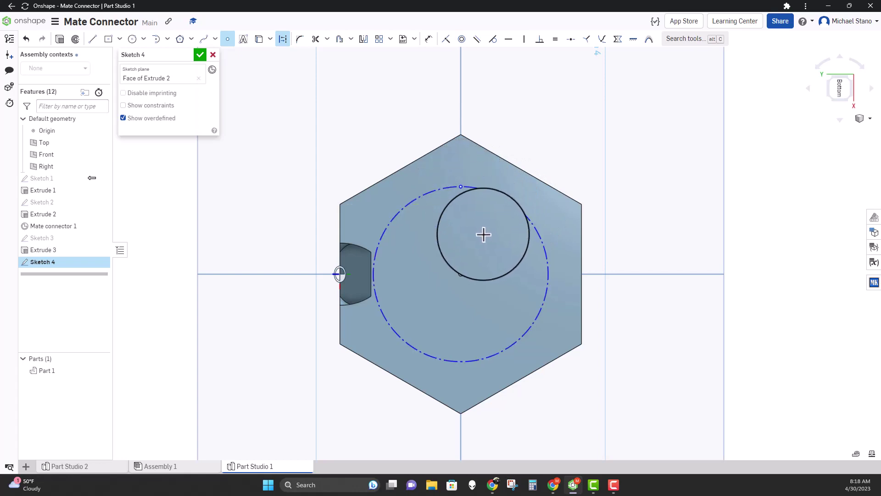
right_drag(484, 235, 478, 223)
Finish Sketch 4 and place Mate connector 2 on its sketched point
click(200, 56)
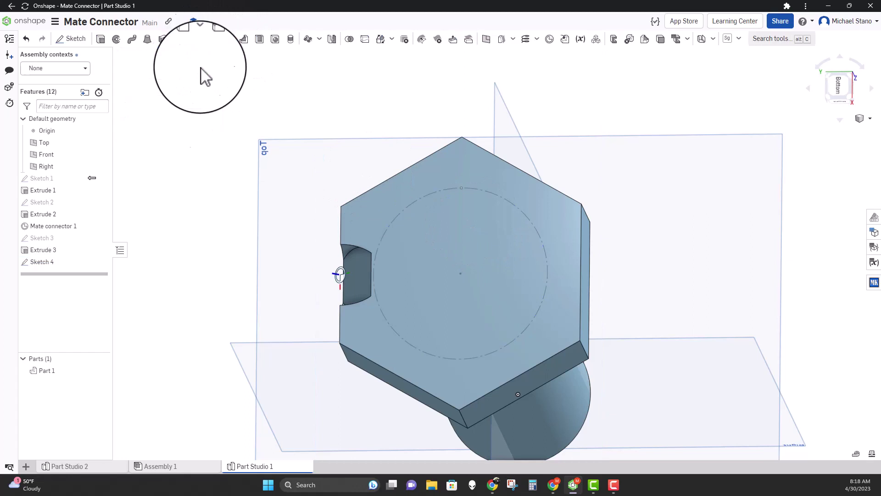
click(549, 39)
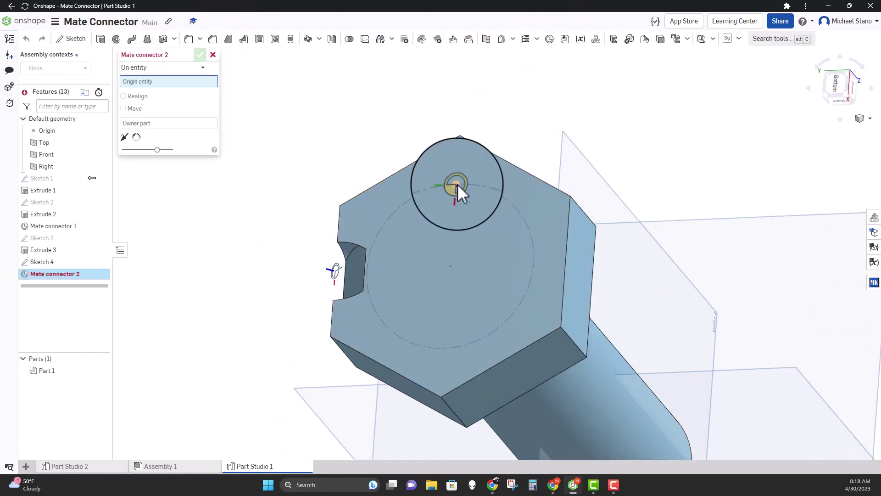
click(458, 184)
right_drag(431, 192, 434, 167)
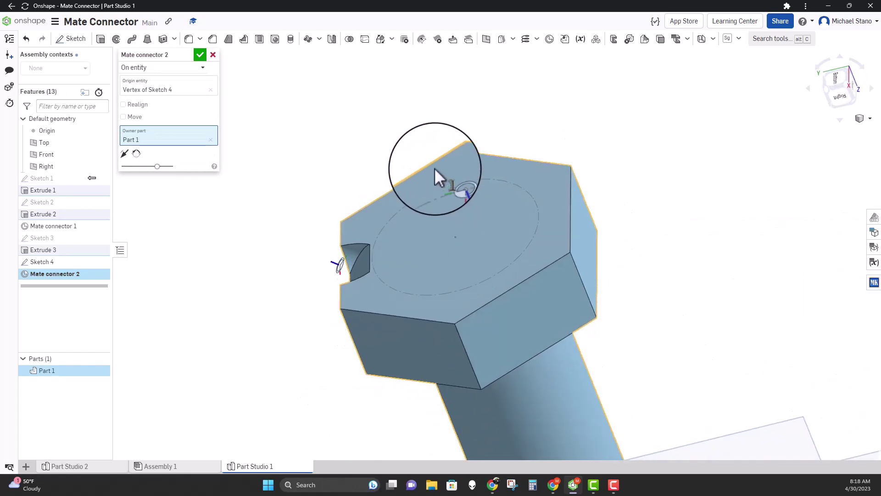
Flip Mate connector 2's primary axis upward, offset it 1 in along Z, and accept
click(123, 117)
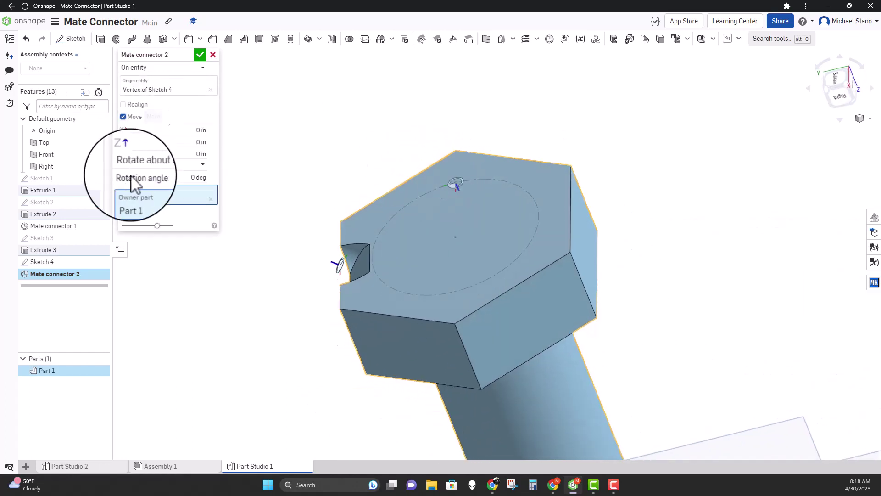
click(122, 213)
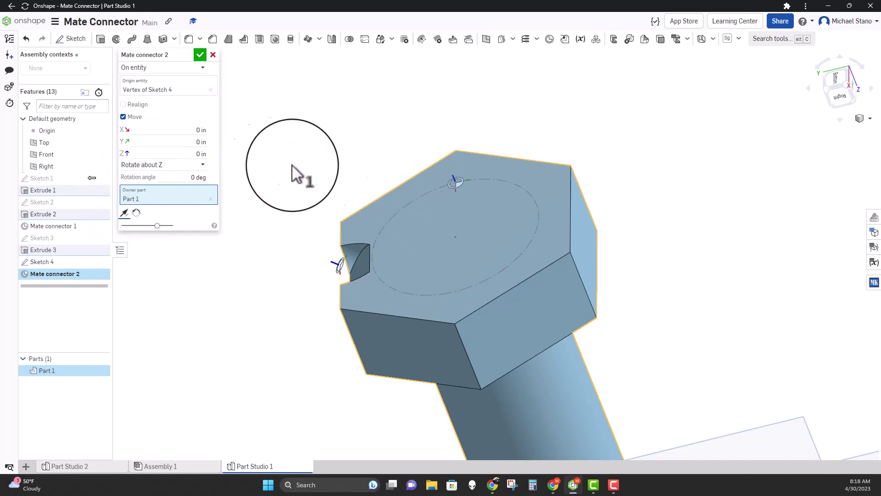
click(184, 153)
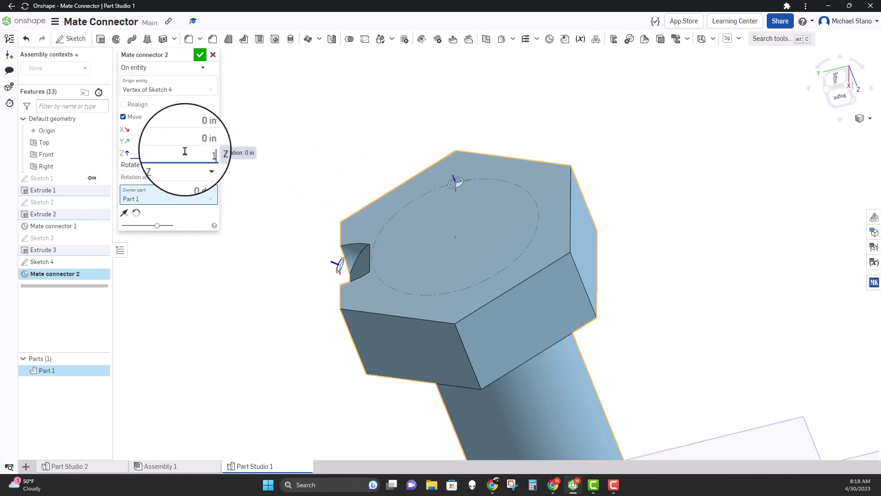
right_drag(303, 186, 329, 176)
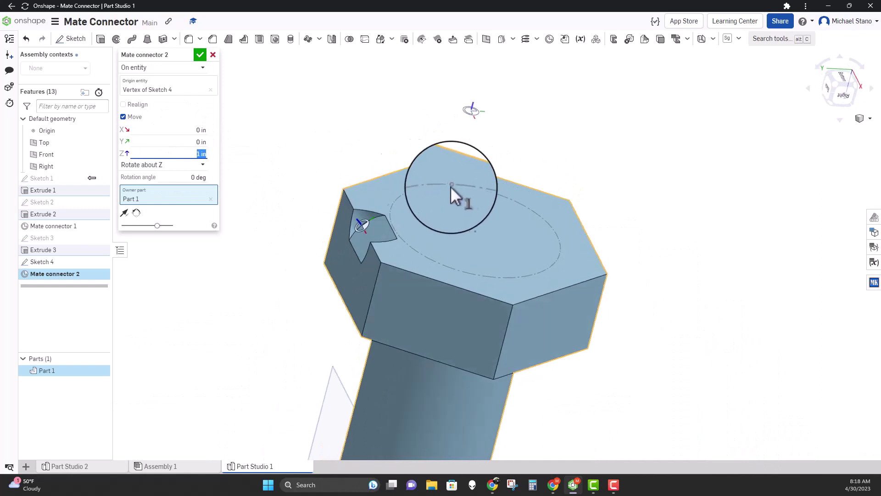
text(1)
right_drag(275, 174, 294, 147)
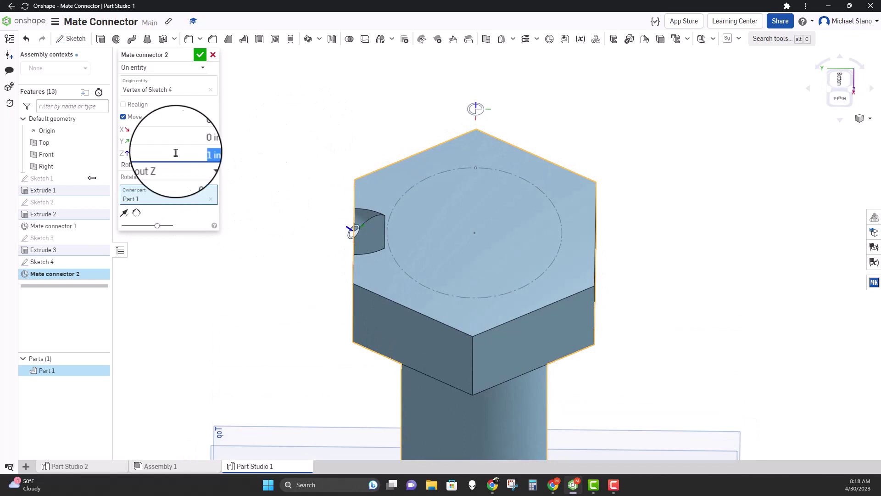
click(201, 54)
right_drag(241, 156, 261, 136)
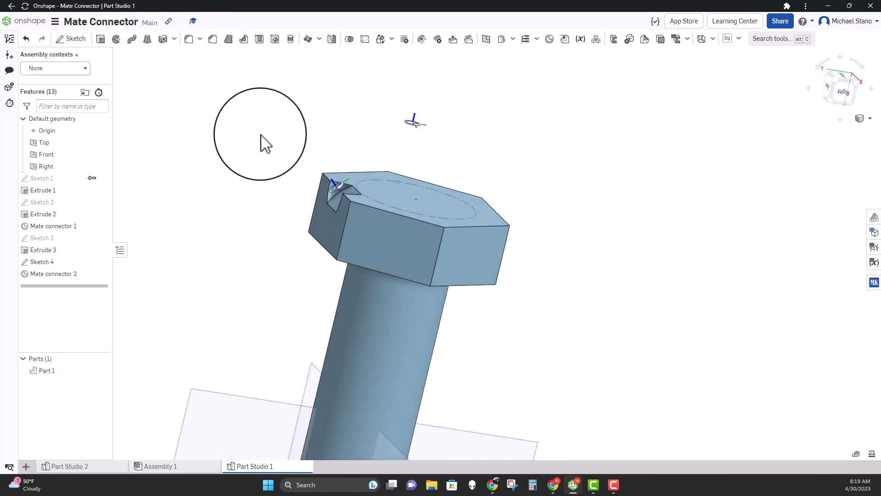
scroll(272, 144, down, 3)
right_drag(273, 142, 216, 245)
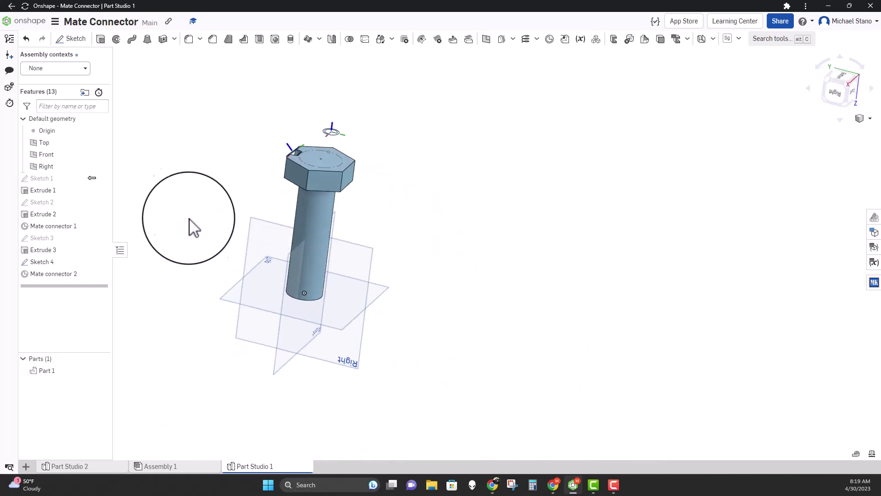
scroll(222, 179, down, 1)
scroll(222, 181, up, 3)
right_drag(222, 175, 243, 175)
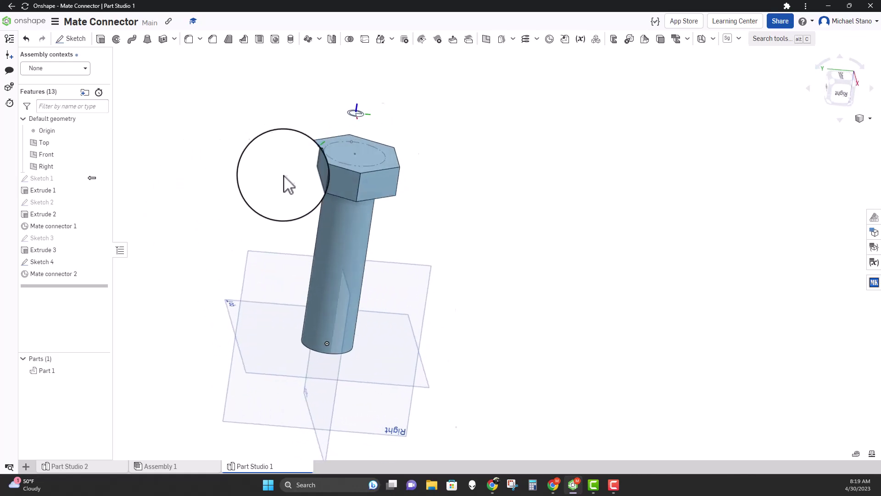
scroll(303, 179, up, 3)
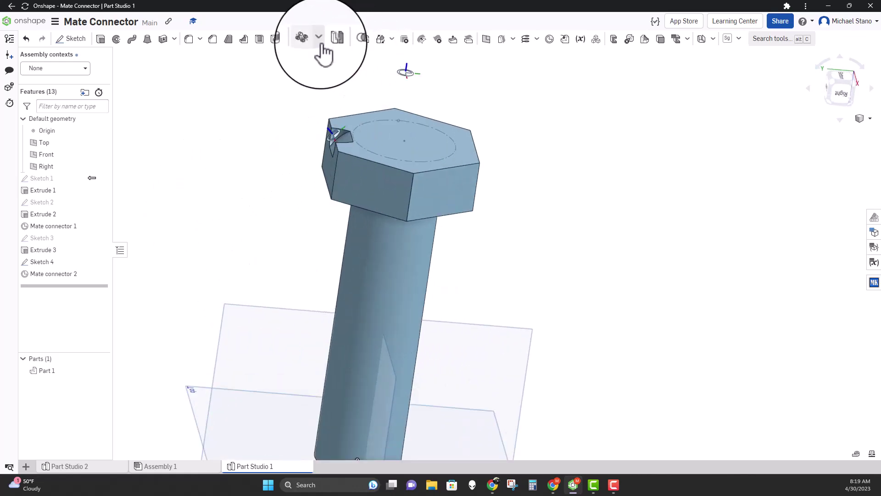
click(308, 40)
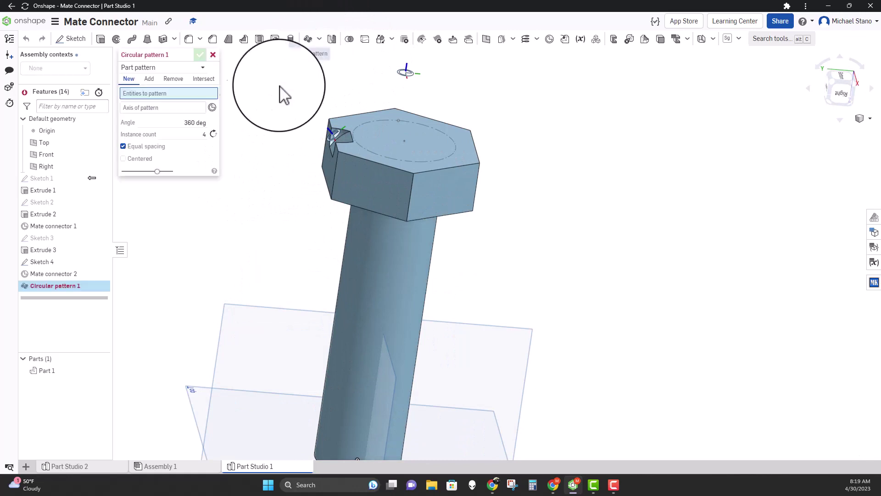
click(385, 227)
scroll(272, 197, down, 2)
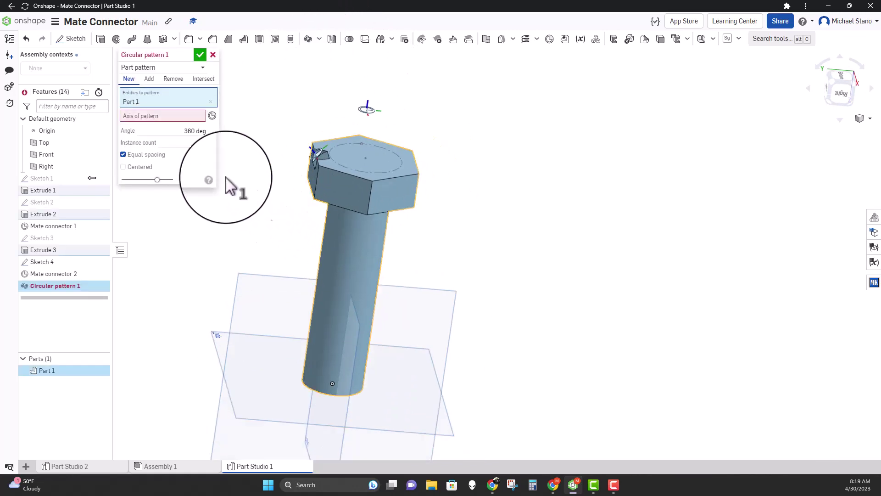
click(156, 116)
scroll(318, 178, up, 2)
mouse_move(318, 178)
right_down()
mouse_move(294, 169)
mouse_move(305, 172)
right_up()
scroll(305, 172, up, 2)
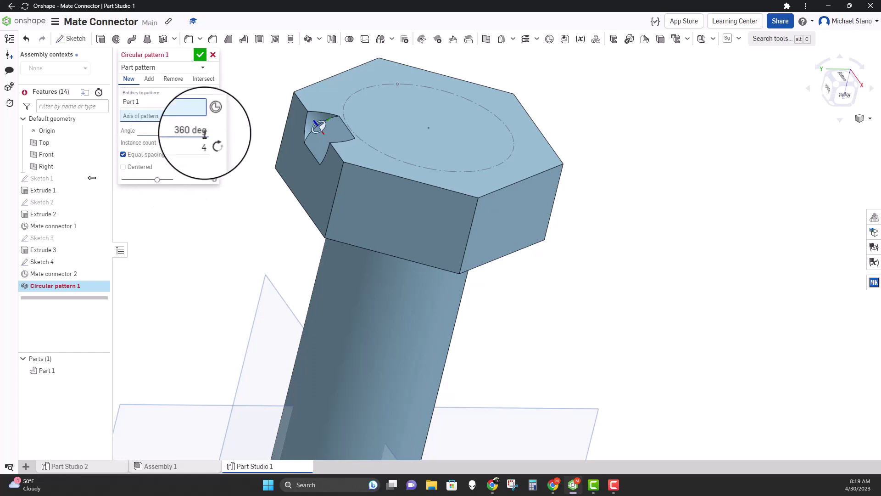
click(317, 124)
right_drag(316, 122, 283, 272)
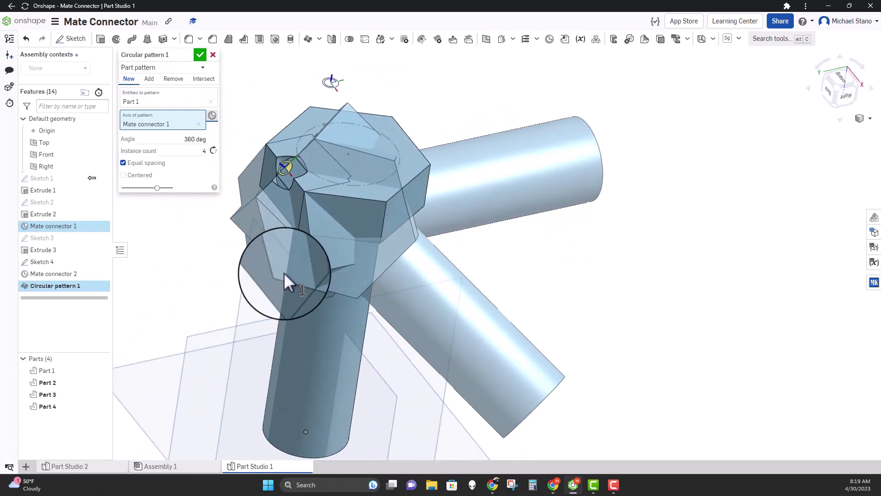
click(198, 123)
click(215, 54)
right_drag(216, 230, 190, 203)
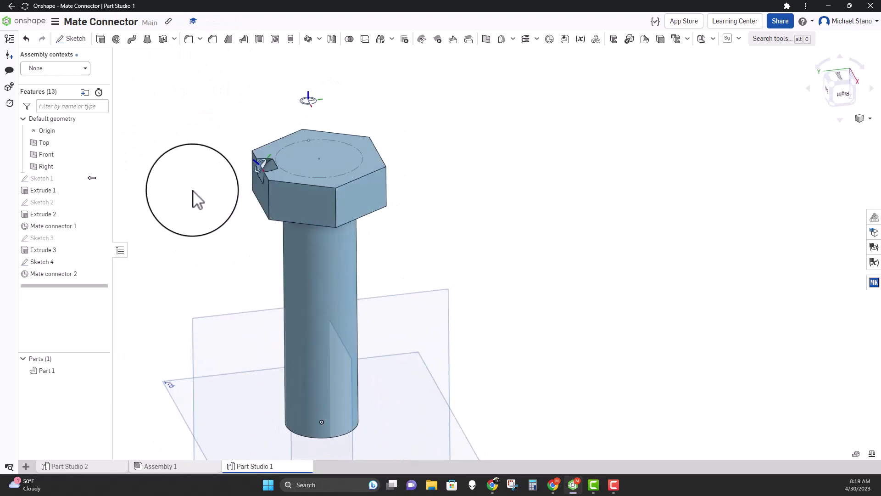
Start Mate connector 3 on a hex-head edge and realign its axes to the head edge
scroll(204, 252, down, 2)
scroll(197, 213, up, 4)
scroll(204, 230, up, 1)
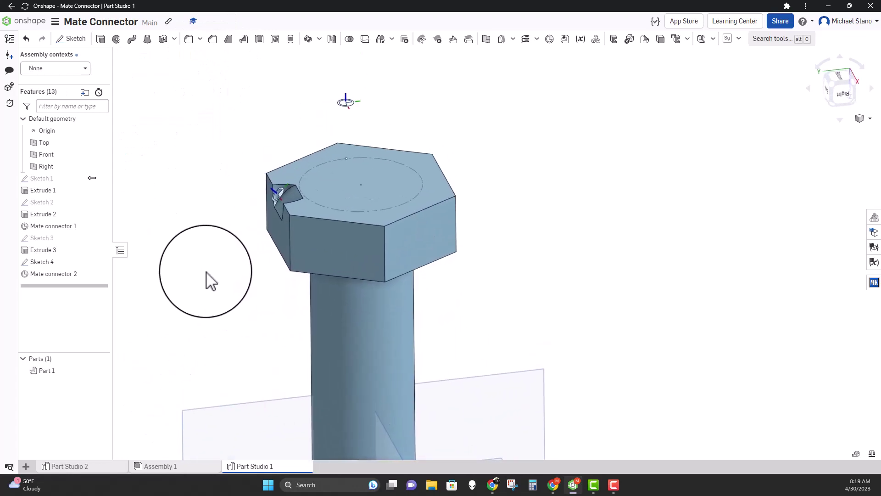
click(550, 38)
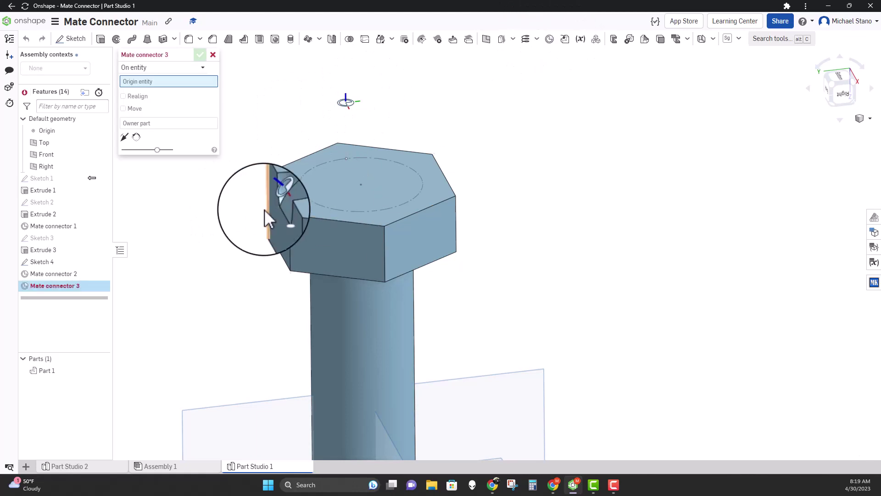
click(213, 54)
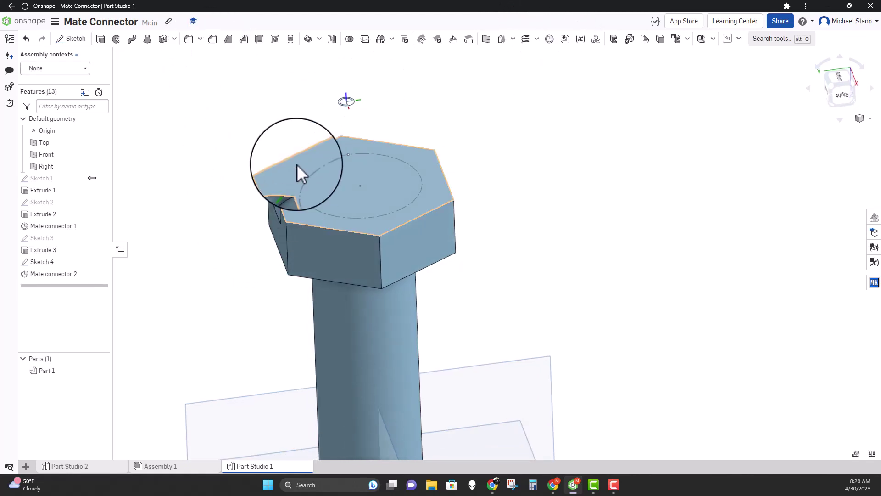
click(549, 39)
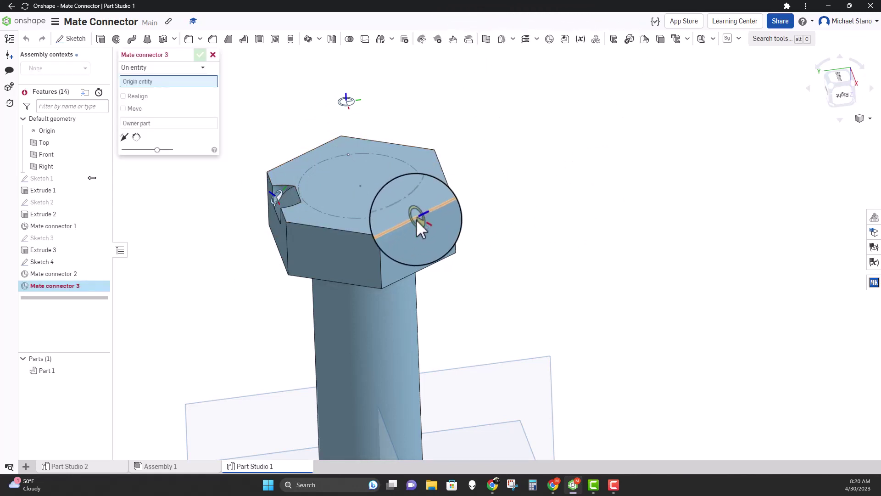
click(417, 220)
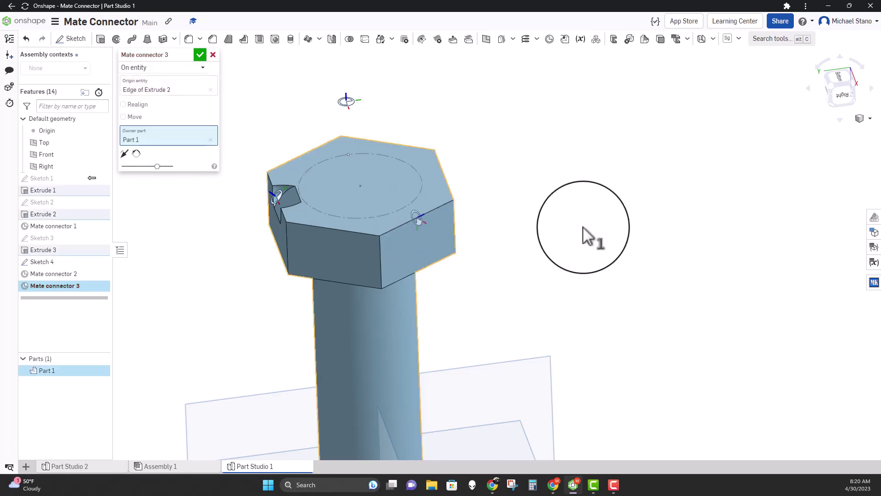
click(123, 116)
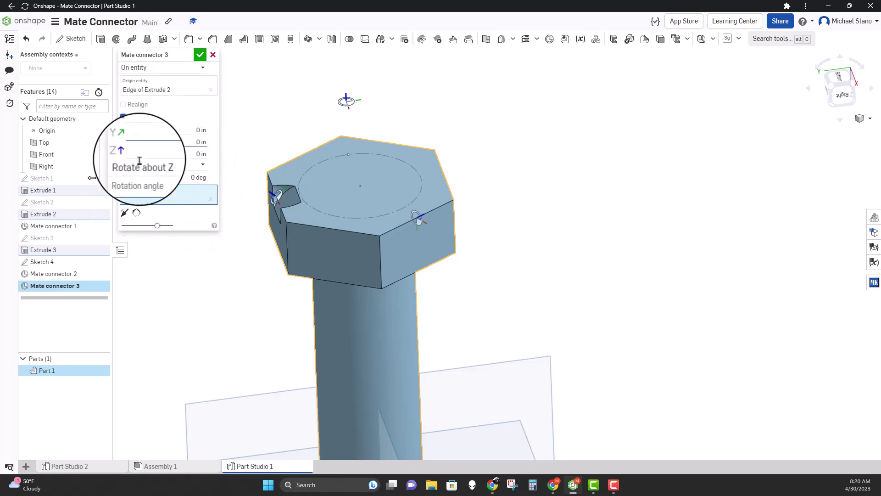
click(122, 118)
click(122, 109)
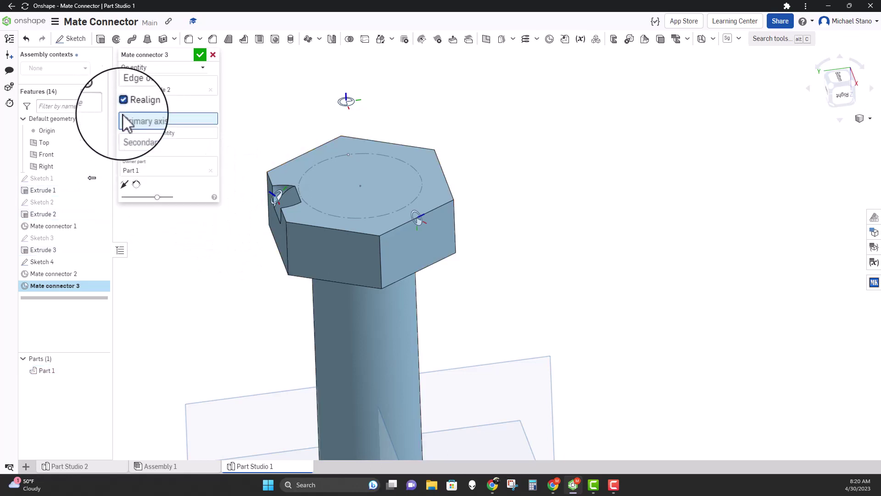
click(436, 211)
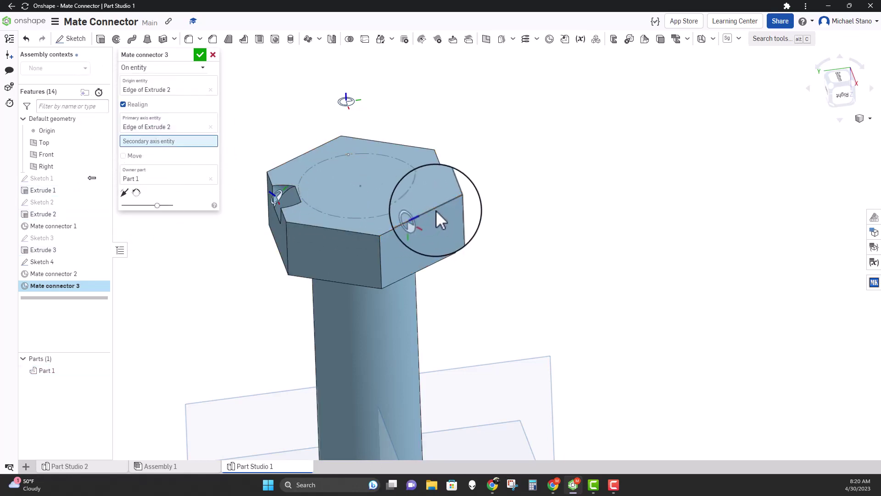
click(438, 207)
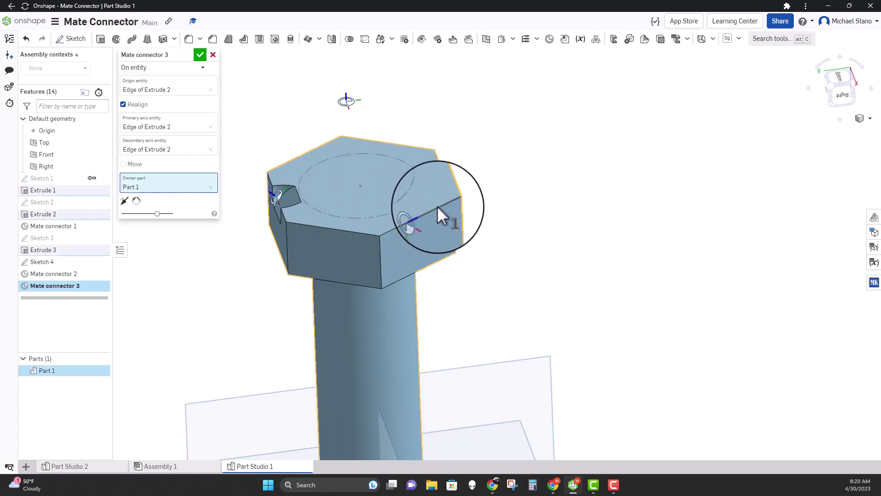
Clear the secondary axis, offset Mate connector 3 by 1 in along X, and accept
right_drag(472, 217, 464, 238)
scroll(505, 235, up, 3)
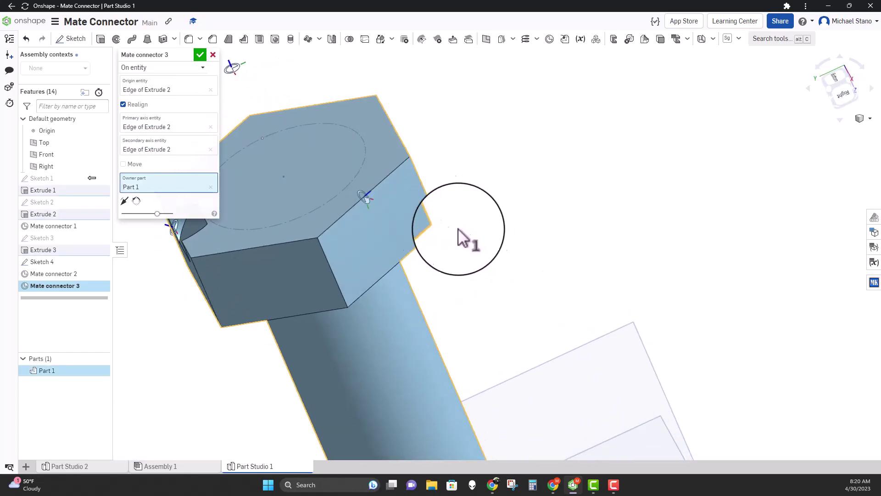
click(210, 150)
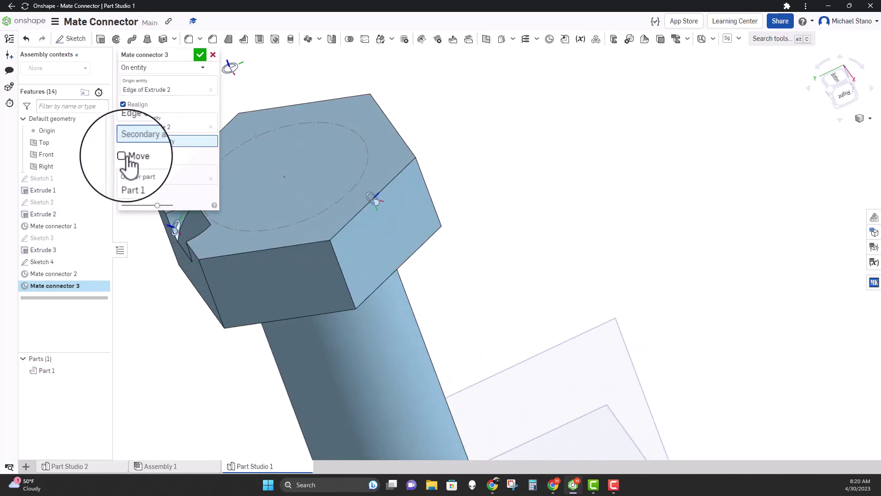
click(123, 156)
right_drag(357, 207, 376, 198)
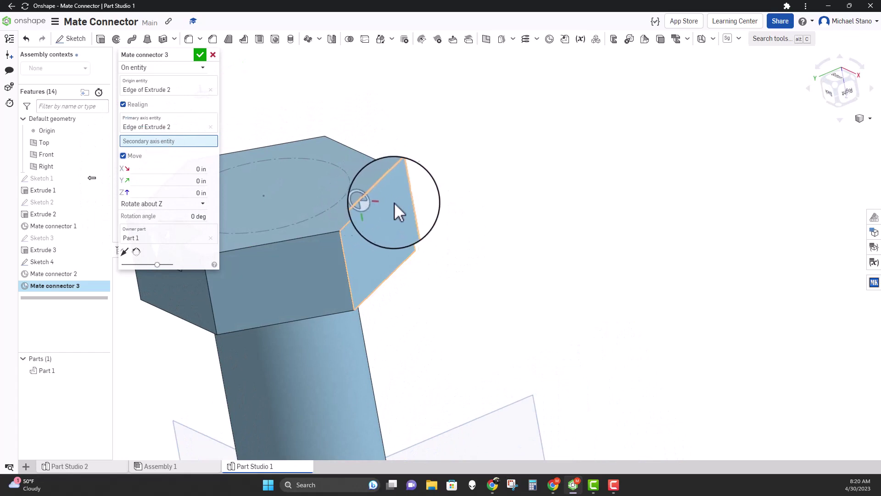
click(174, 170)
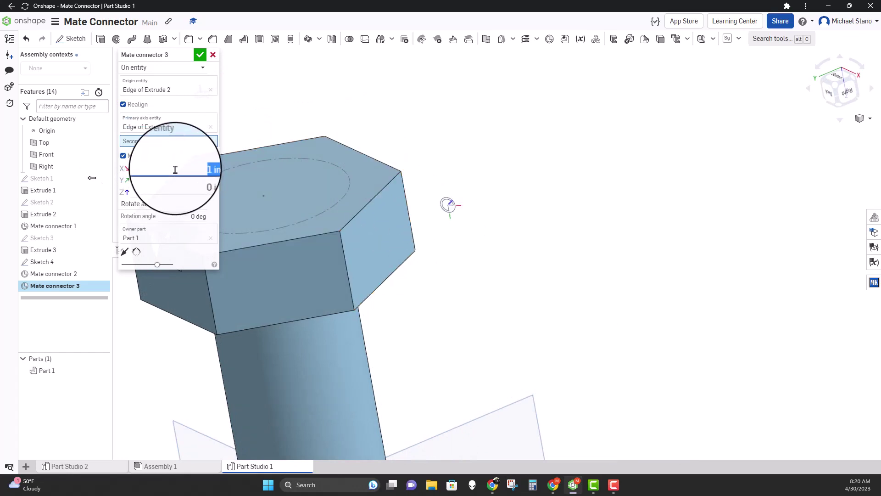
click(199, 54)
right_drag(200, 63, 331, 181)
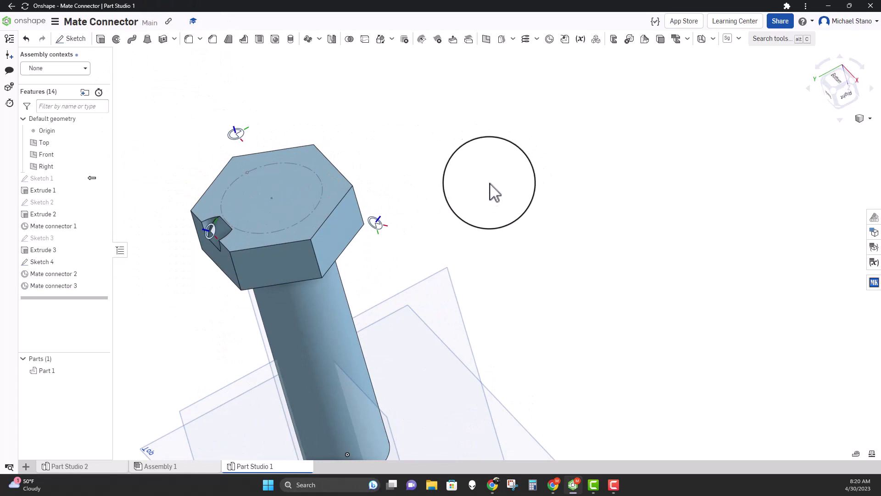
Circular-pattern Part 1 around Mate connector 3 into 4 instances over 360 deg
click(308, 39)
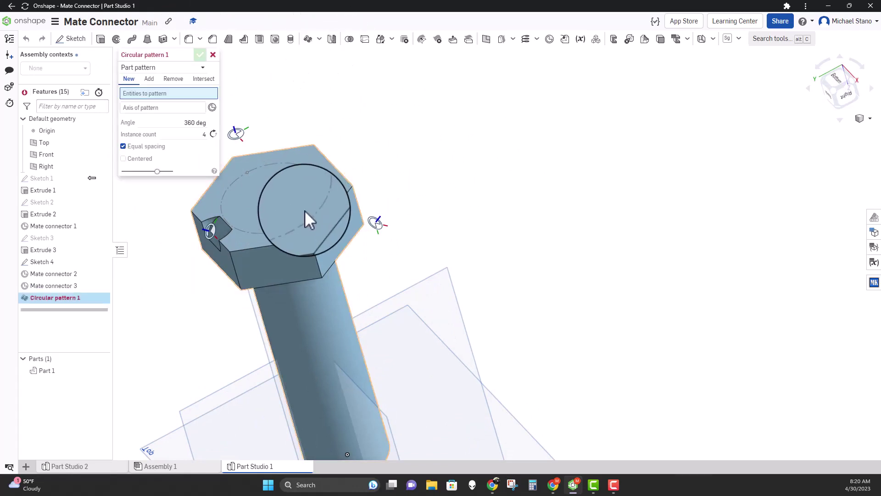
click(305, 210)
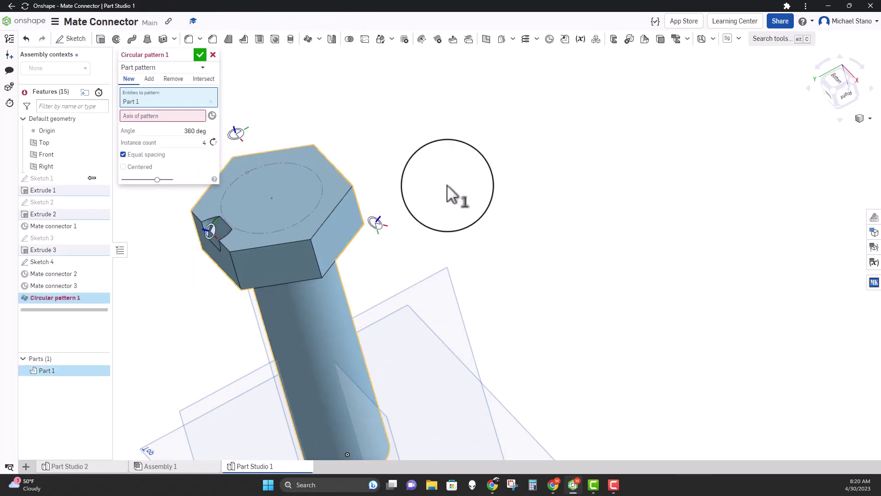
click(378, 225)
right_drag(395, 235, 436, 192)
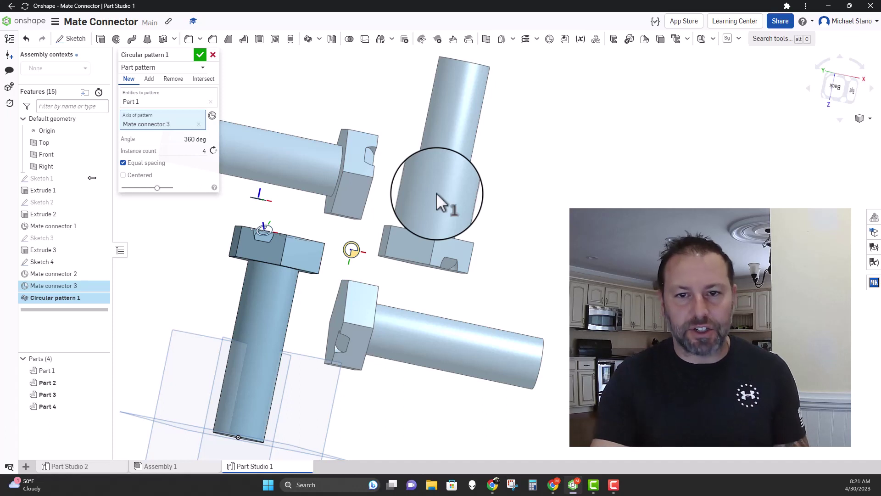
click(200, 55)
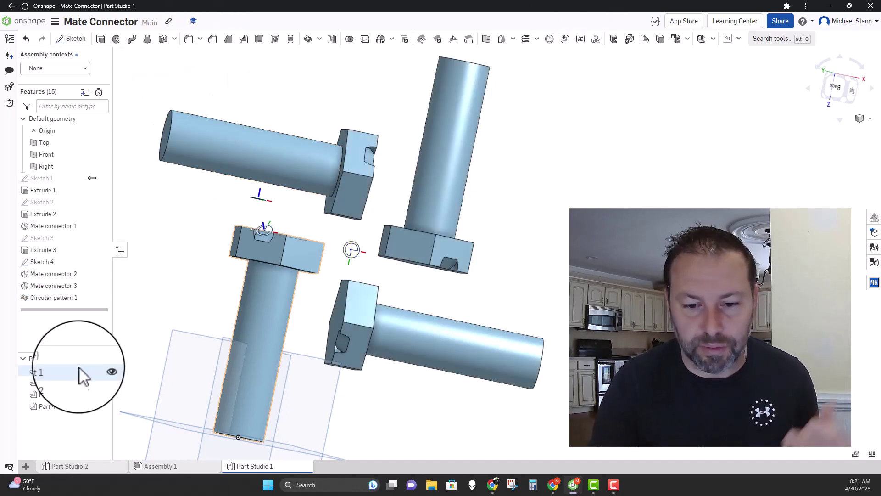
Insert the whole Part Studio 1, the four patterned pins, into Assembly 1 beside the bracket
click(154, 466)
right_drag(296, 349, 432, 246)
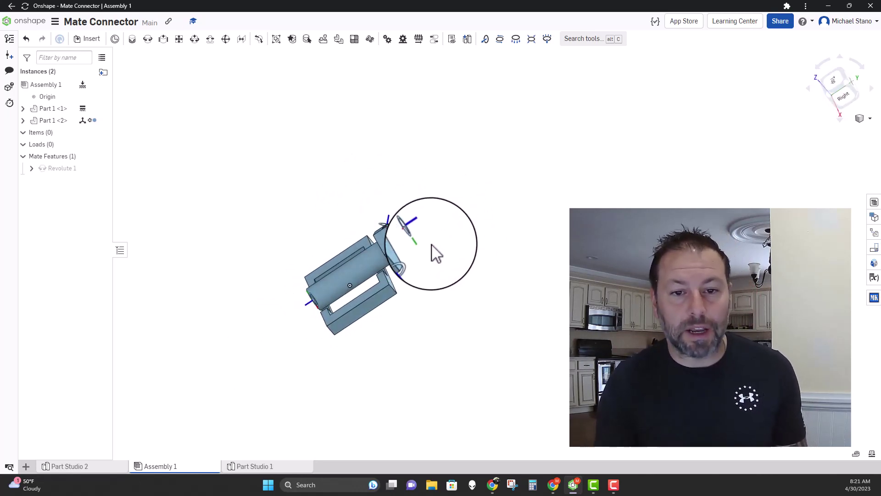
click(87, 38)
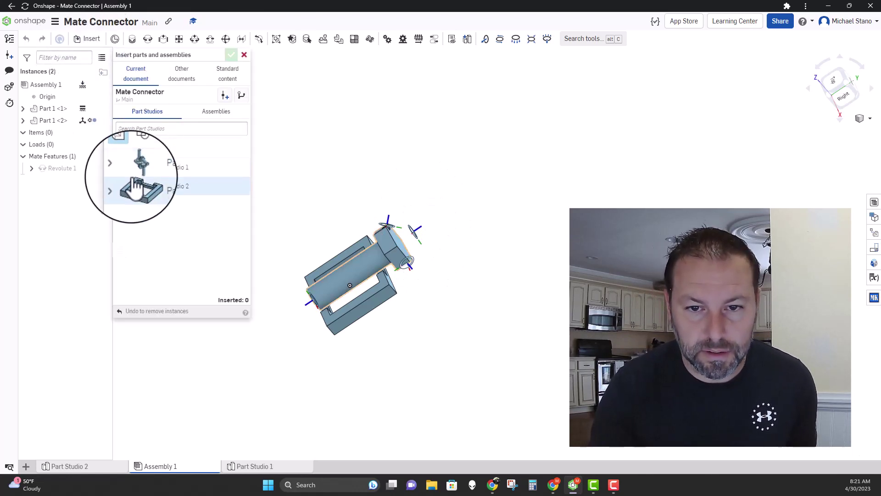
click(121, 168)
drag(117, 176, 350, 285)
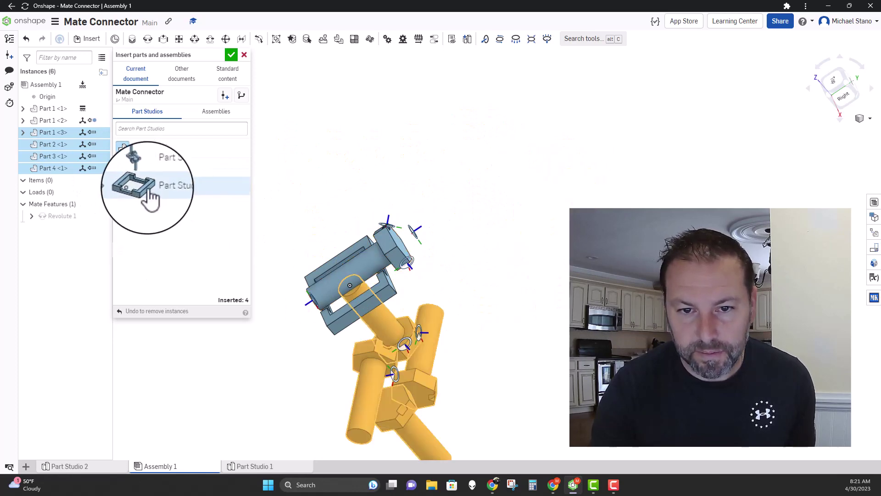
click(118, 167)
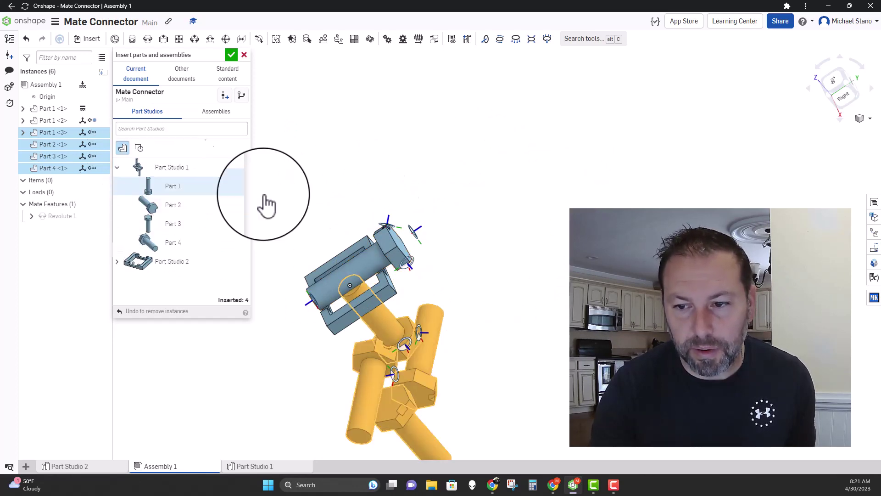
click(531, 197)
right_drag(540, 310, 496, 302)
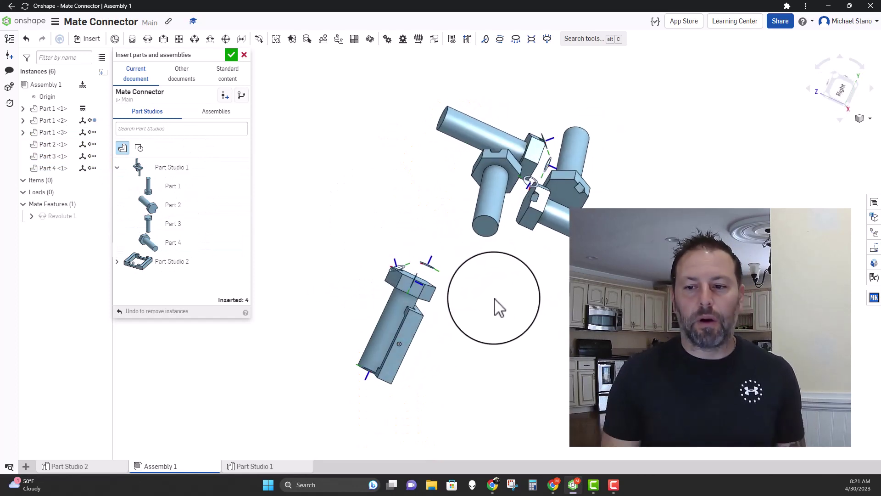